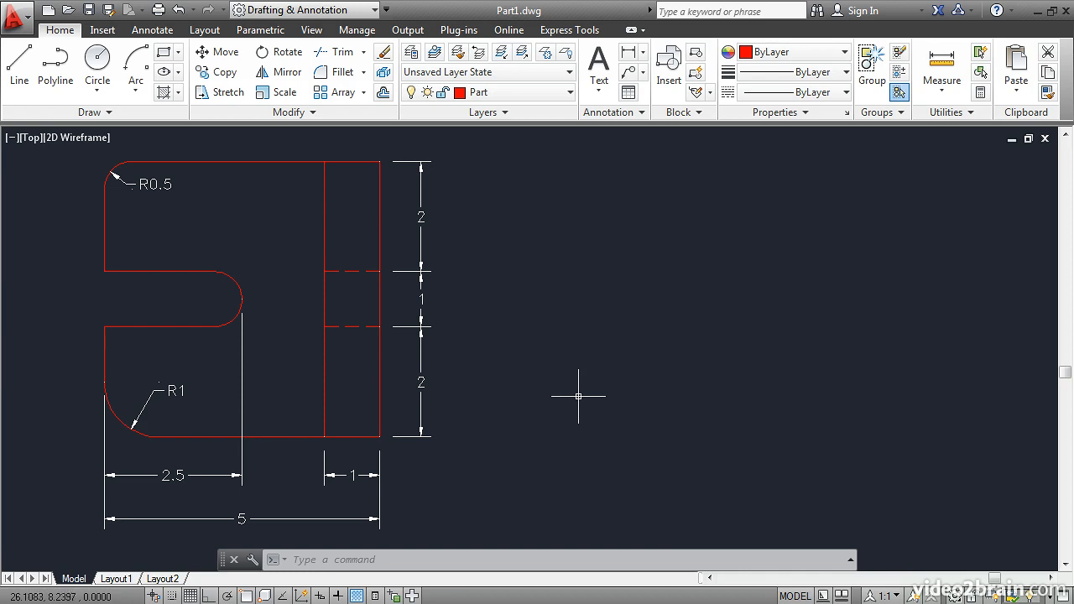
Turn on dynamic input, the grid display and snap mode
{"action": "left_click", "coordinate": [320, 596]}
{"action": "left_click", "coordinate": [190, 596]}
{"action": "left_click", "coordinate": [173, 596]}
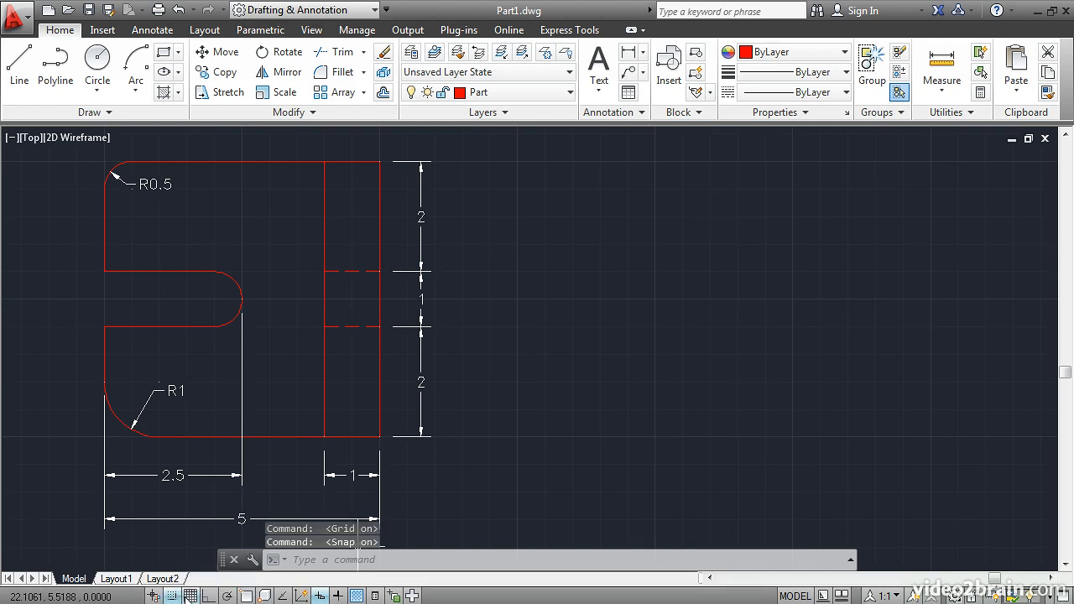
Set the grid X and Y spacing to 1 in the drafting settings and accept them
{"action": "right_click", "coordinate": [190, 596]}
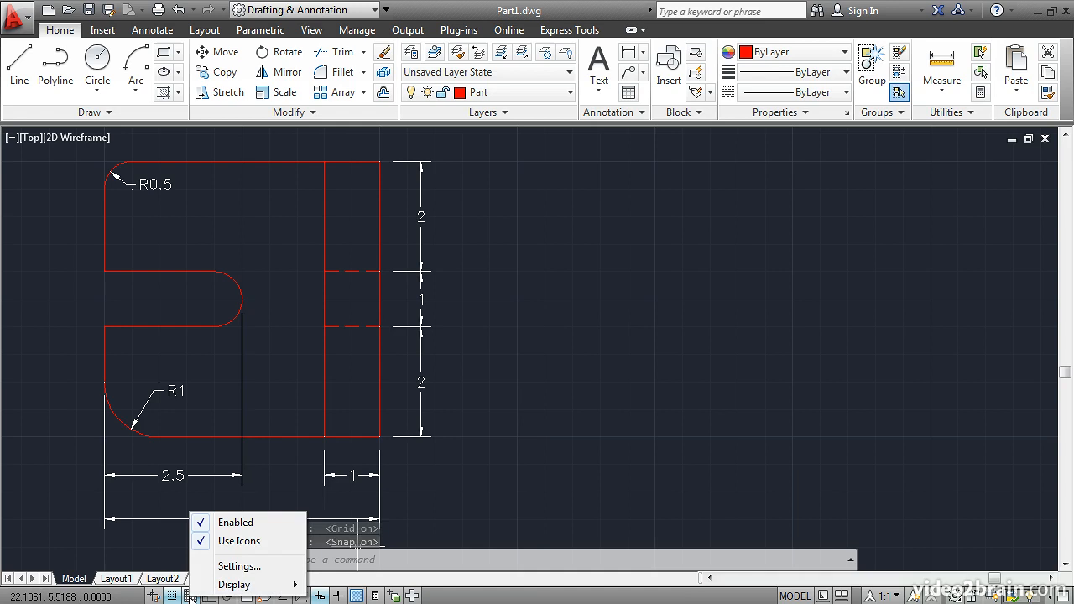
{"action": "left_click", "coordinate": [246, 567]}
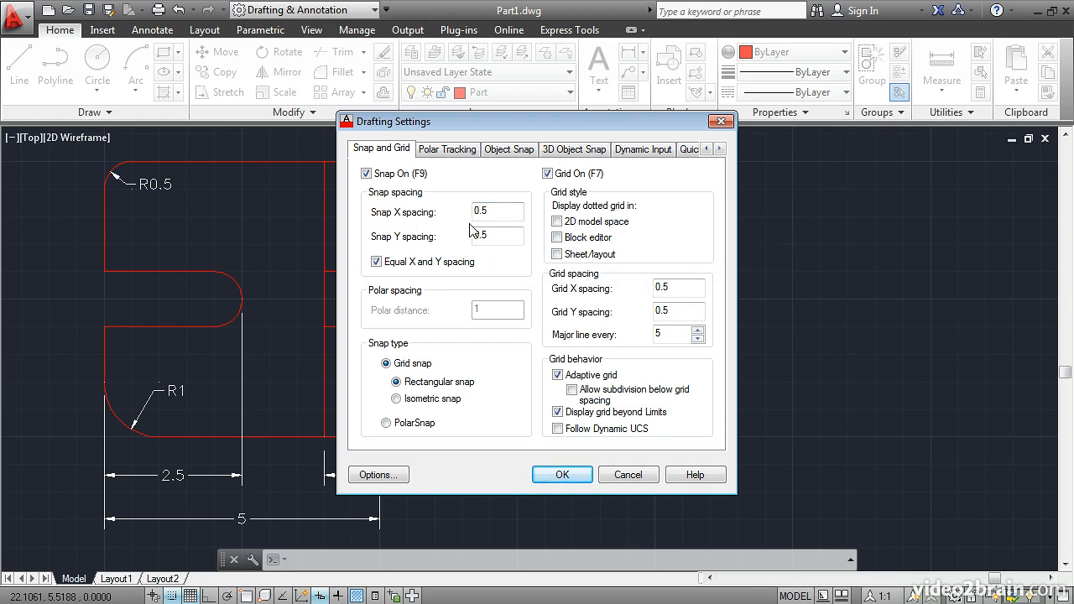
{"action": "double_click", "coordinate": [662, 289]}
{"action": "type", "text": "1"}
{"action": "key", "text": "Tab"}
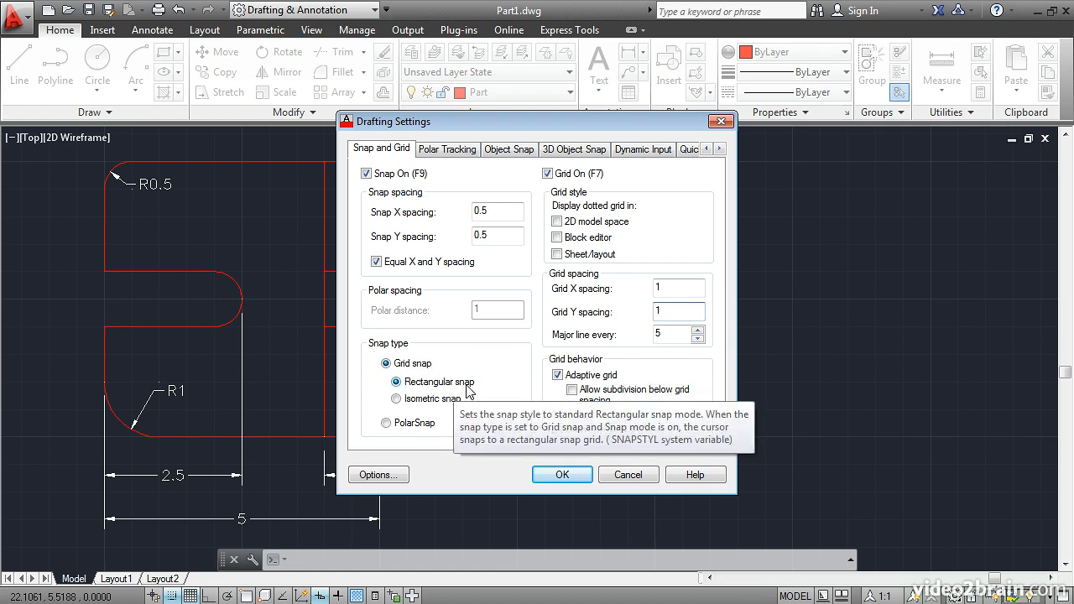
{"action": "left_click", "coordinate": [556, 474]}
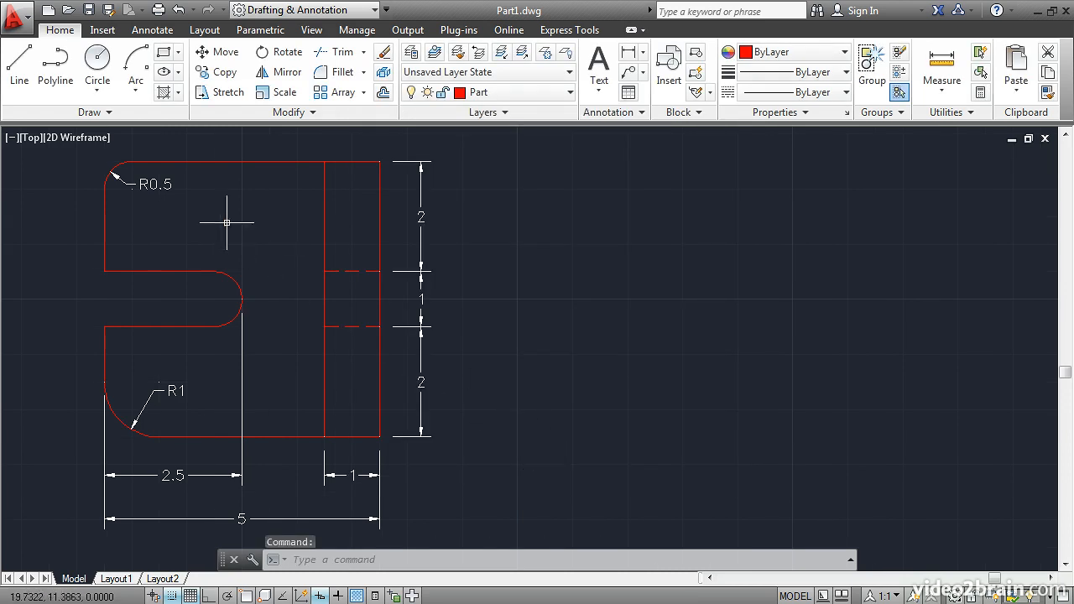
Draw the part's top edge 5 units leftward from 30,12.5 with the Line command, continuing 2 units down for the upper left edge
{"action": "left_click", "coordinate": [19, 63]}
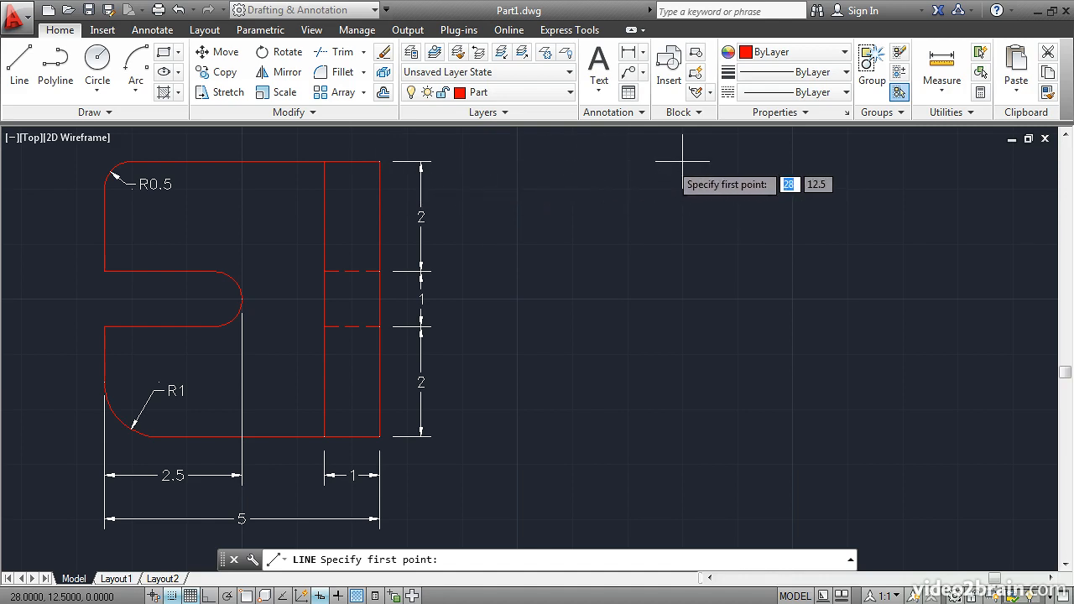
{"action": "left_click", "coordinate": [792, 161]}
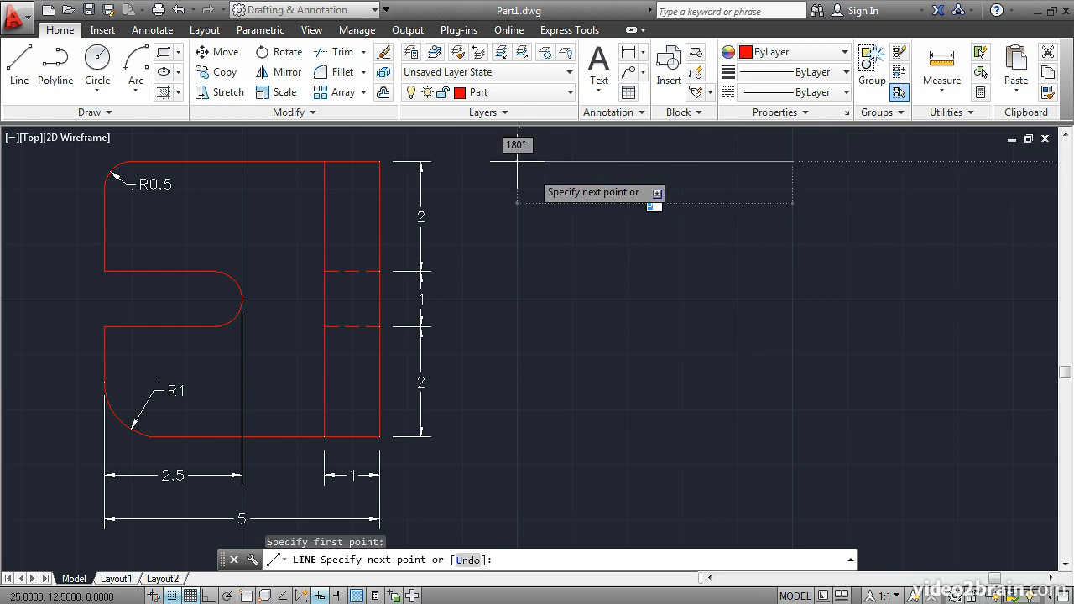
{"action": "type", "text": "5"}
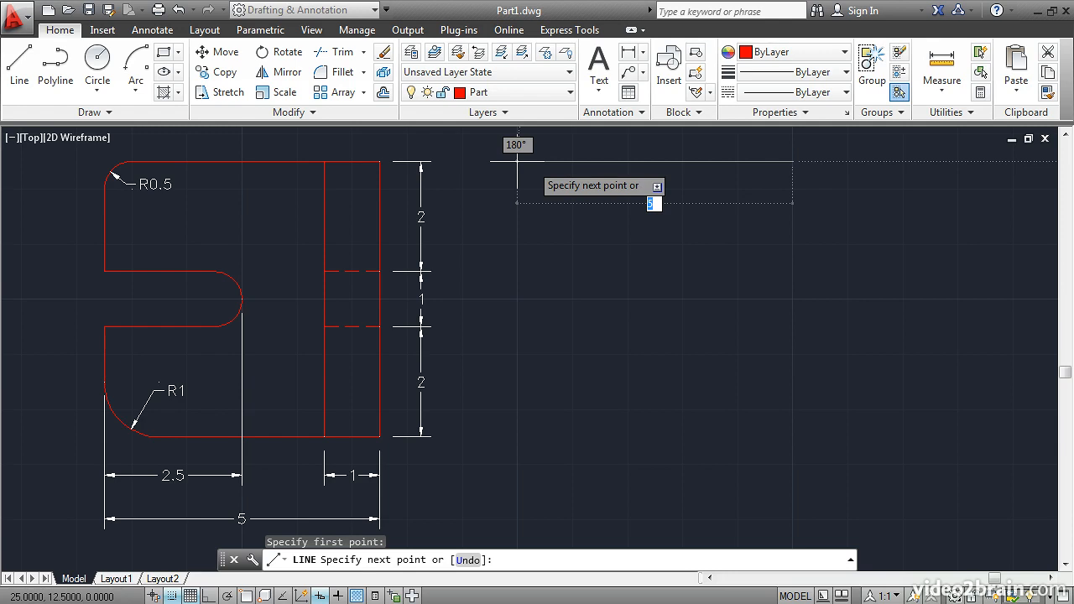
{"action": "left_click", "coordinate": [517, 161]}
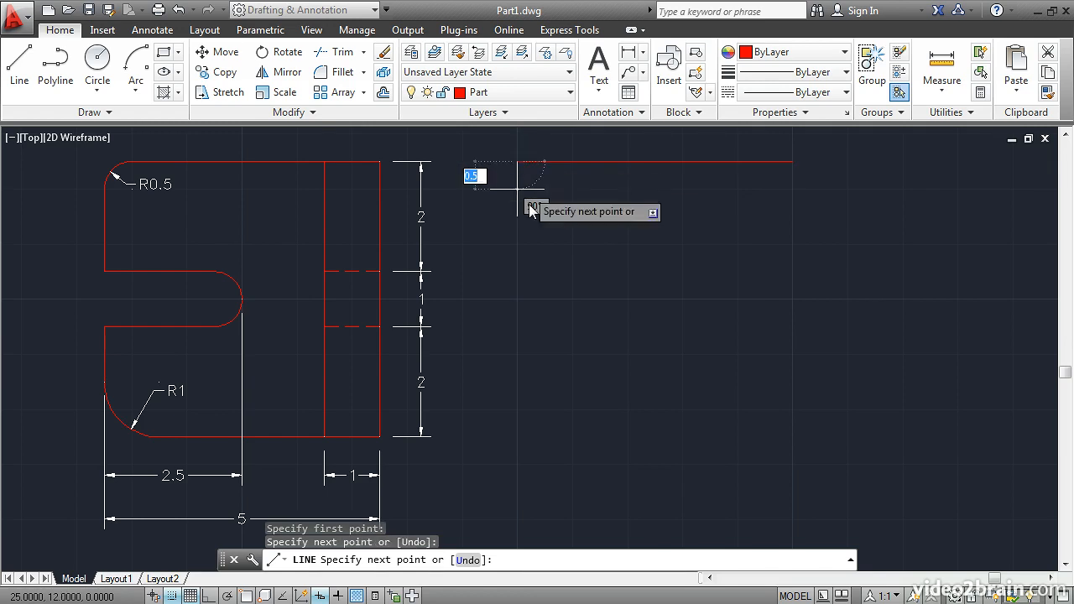
{"action": "left_click", "coordinate": [517, 271]}
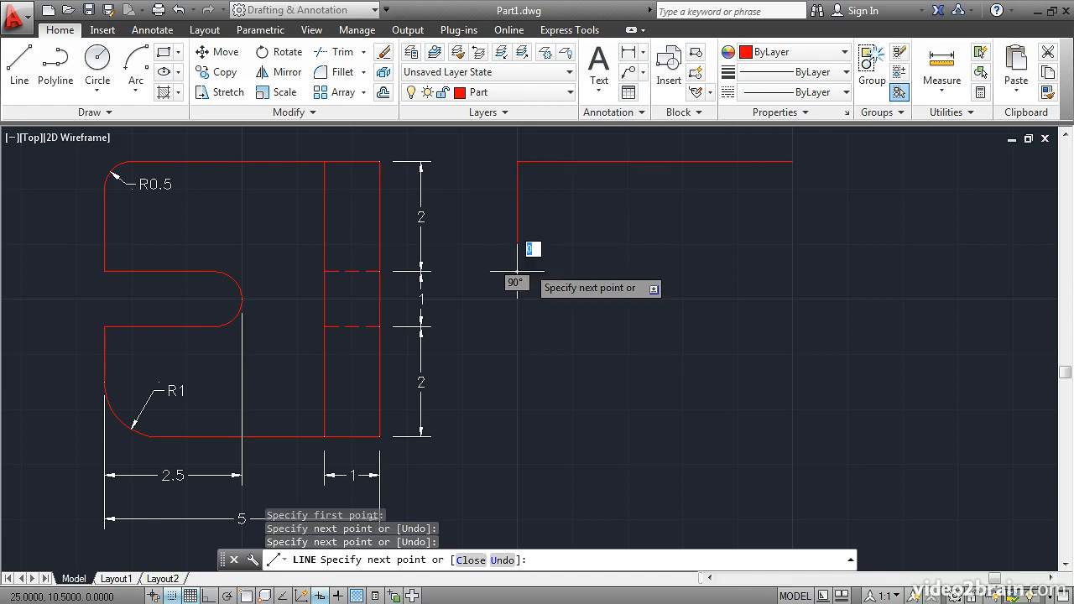
Continue the line around a square-ended slot 2.5 units deep and 1 unit wide, returning to the left edge
{"action": "left_click", "coordinate": [654, 271]}
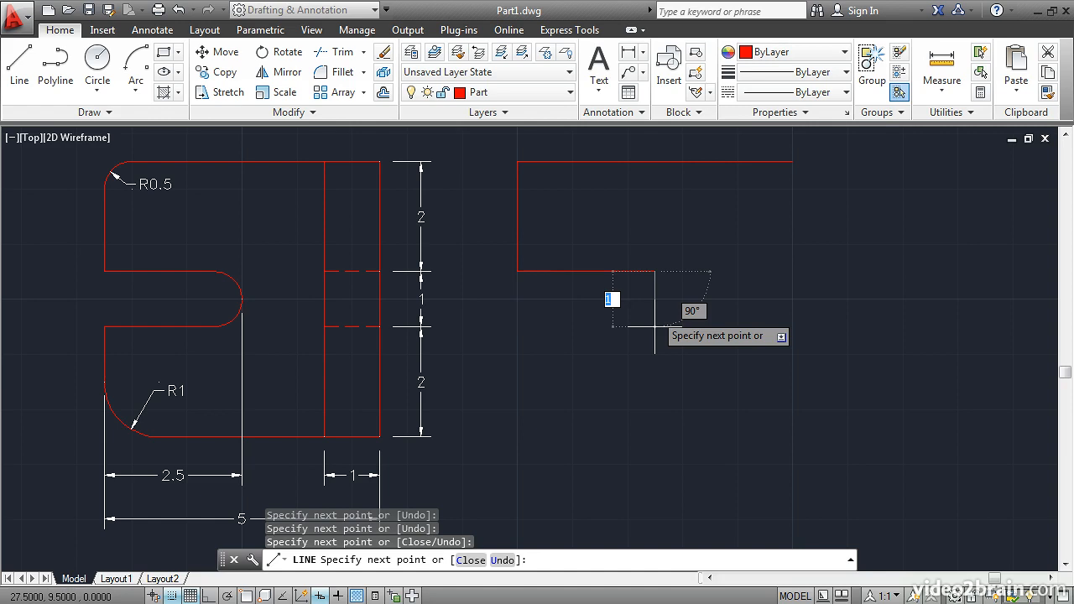
{"action": "left_click", "coordinate": [654, 326]}
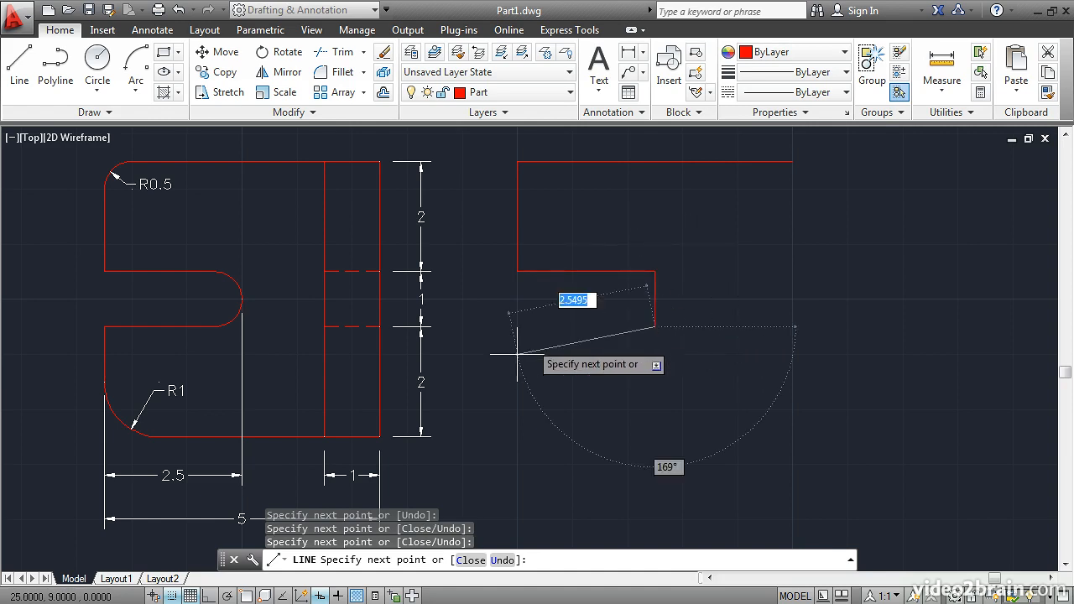
{"action": "left_click", "coordinate": [517, 326]}
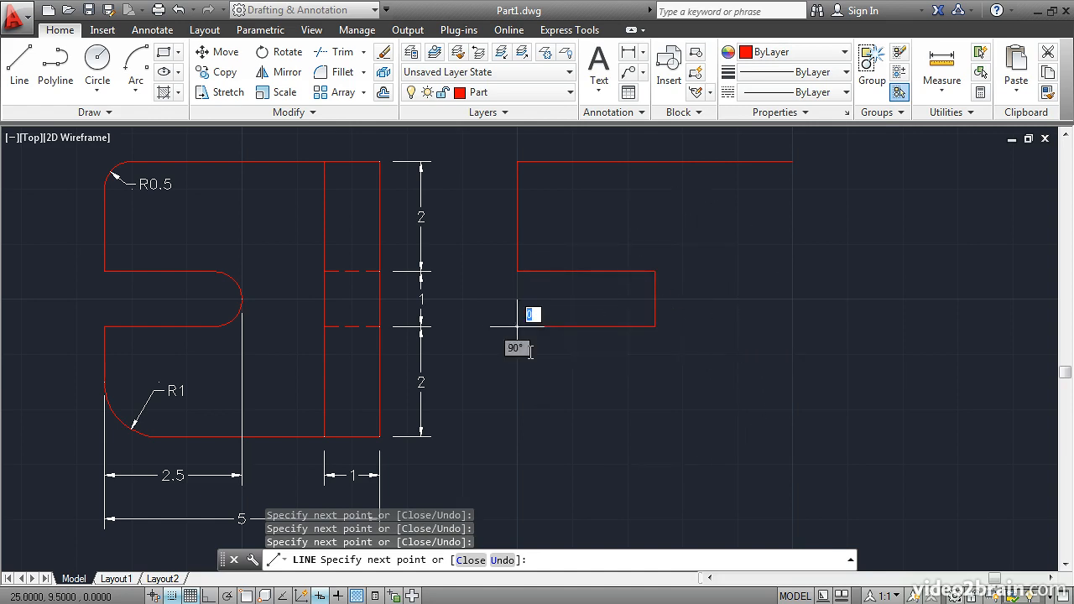
Complete the outline with a 2-unit lower left edge, a 5-unit bottom edge and a 5-unit right edge back to the start
{"action": "left_click", "coordinate": [517, 436]}
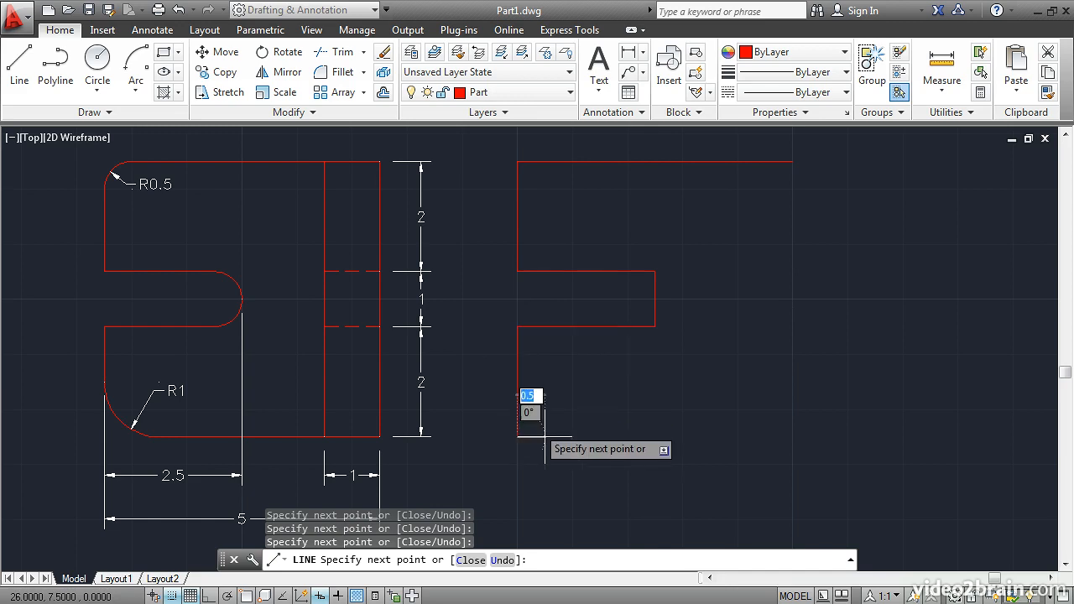
{"action": "left_click", "coordinate": [793, 436]}
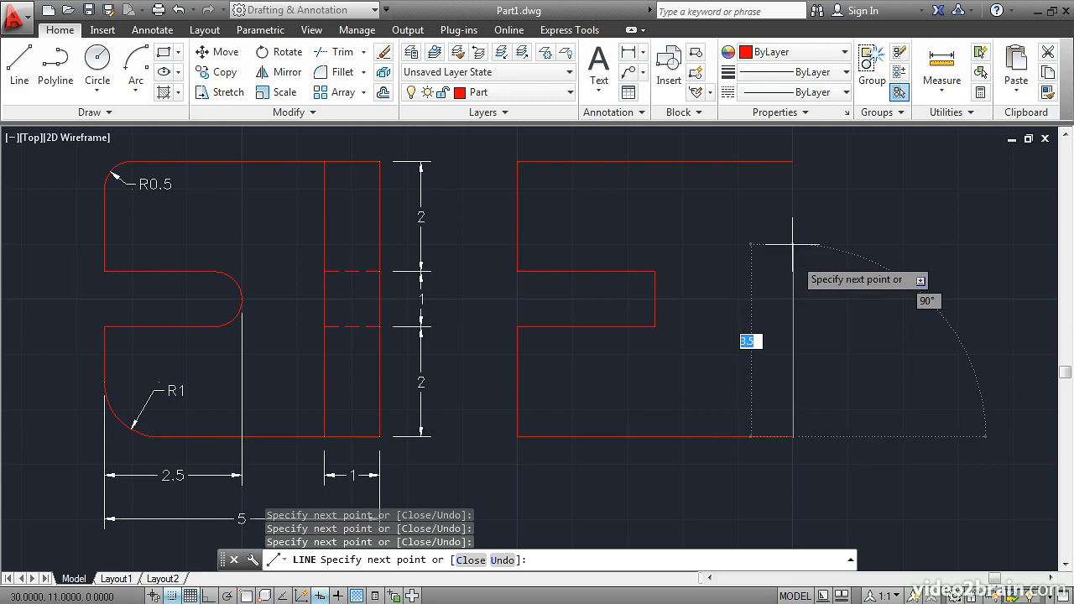
{"action": "left_click", "coordinate": [792, 161]}
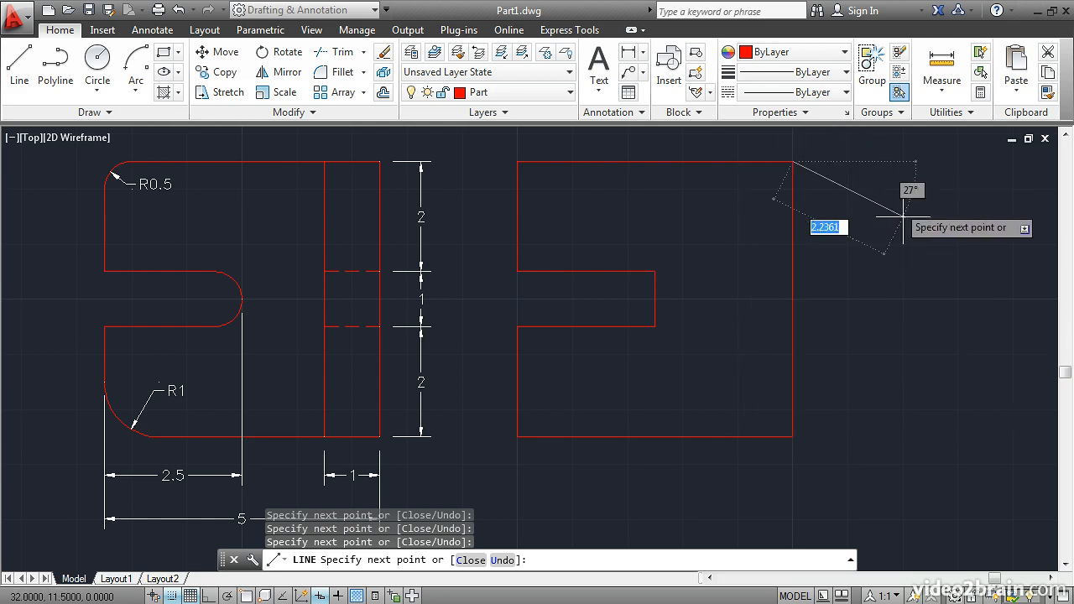
{"action": "key", "text": "Return"}
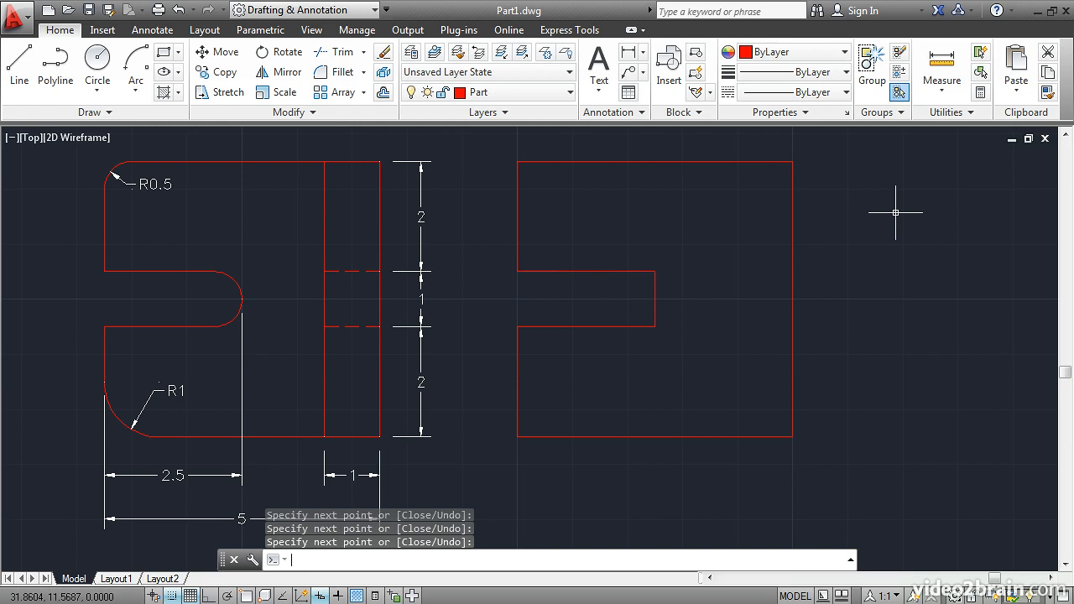
Draw a full-height vertical line inside the new outline, 1 unit from its right edge
{"action": "key", "text": "Return"}
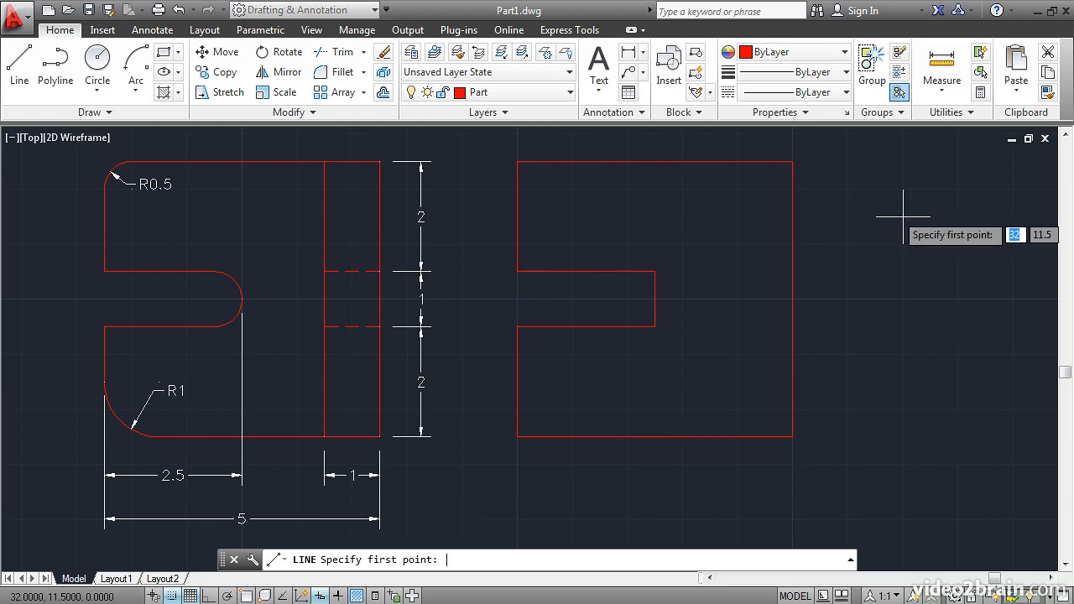
{"action": "left_click", "coordinate": [738, 161]}
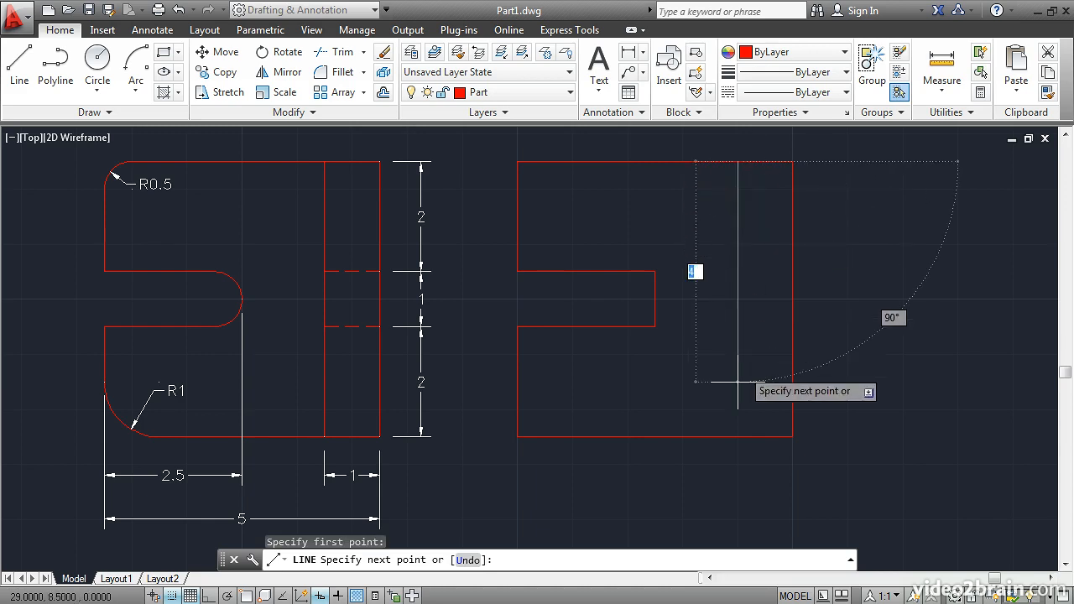
{"action": "left_click", "coordinate": [737, 436]}
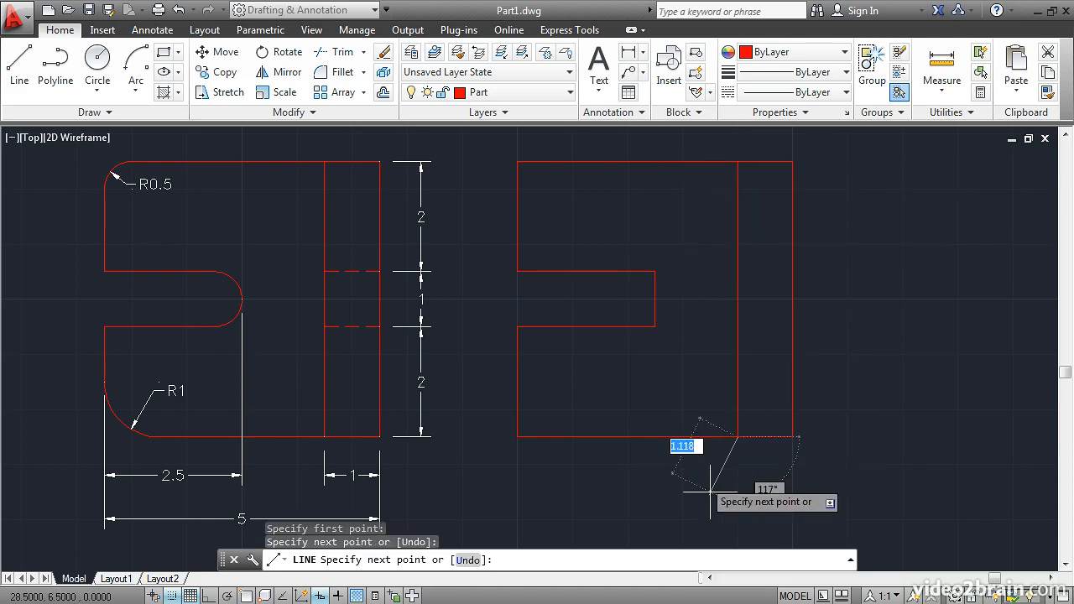
{"action": "key", "text": "Return"}
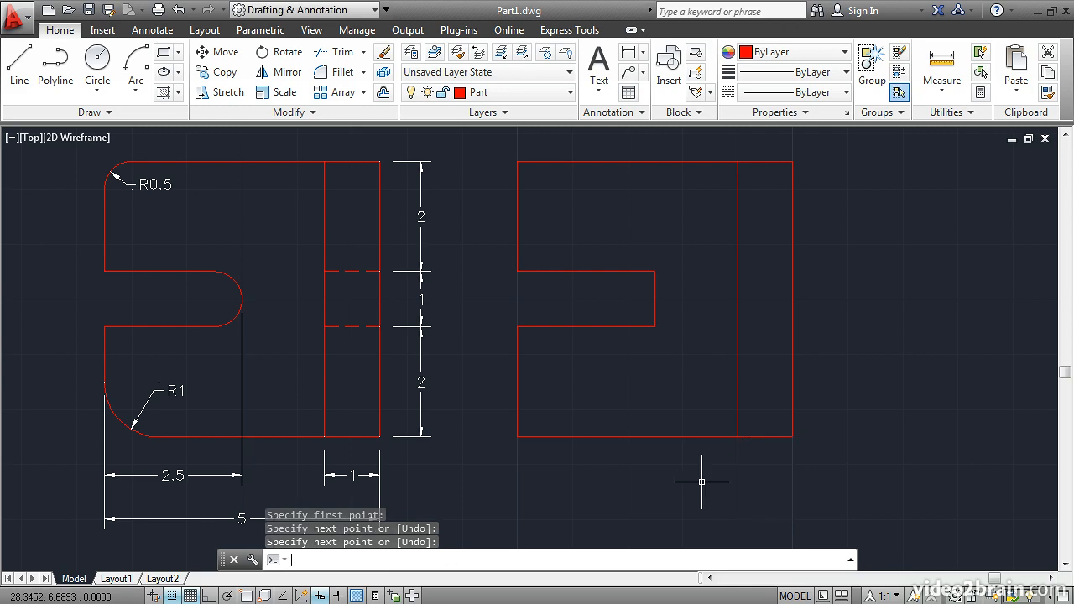
Draw two horizontal lines between the inner vertical line and the right edge, level with the slot's upper and lower edges
{"action": "key", "text": "Return"}
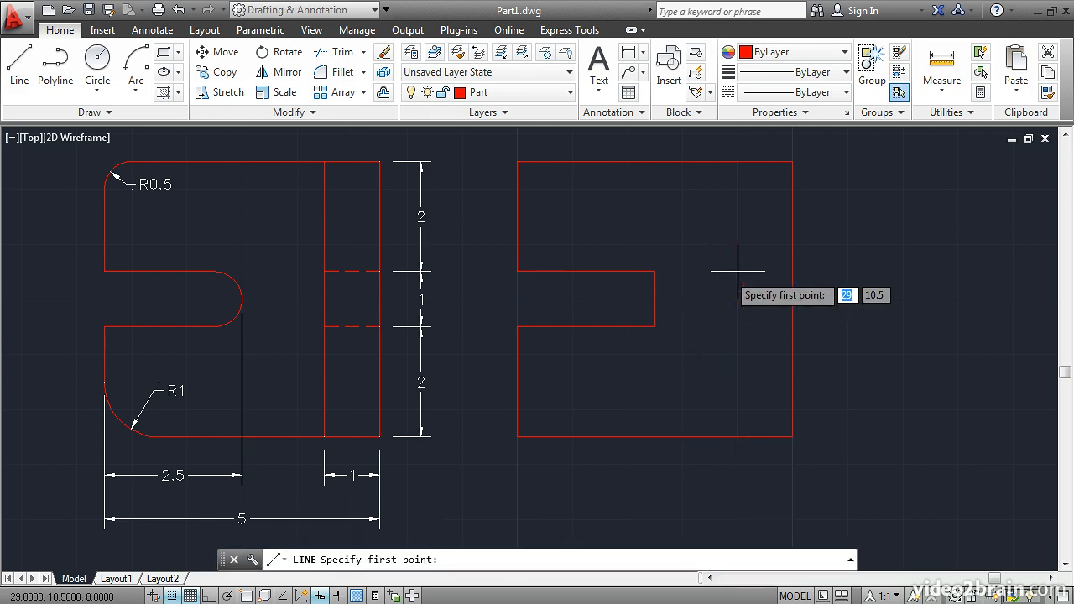
{"action": "left_click", "coordinate": [738, 271]}
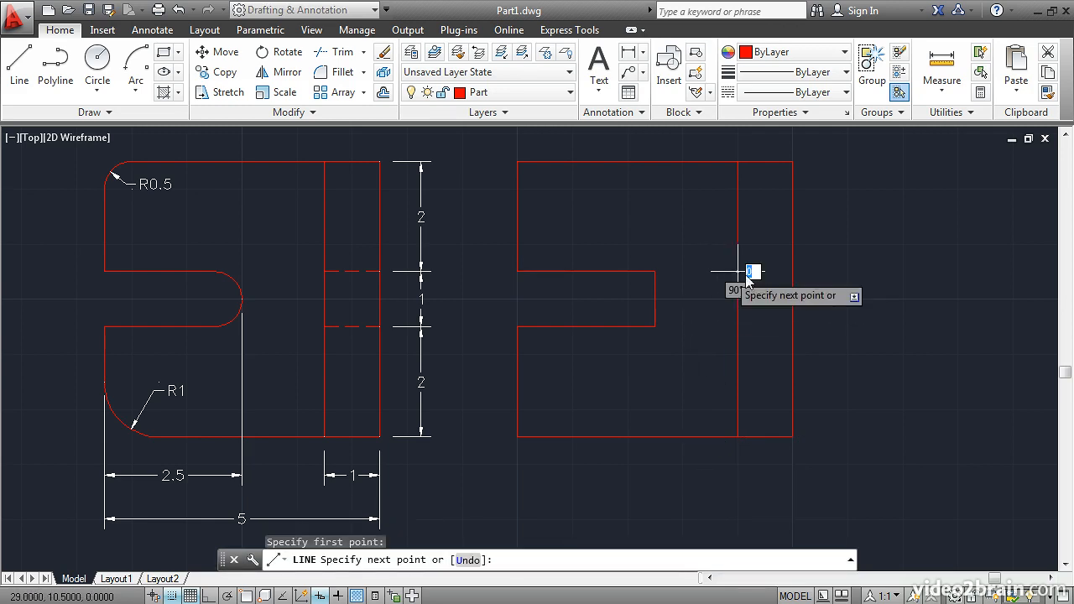
{"action": "left_click", "coordinate": [793, 271]}
{"action": "key", "text": "Return"}
{"action": "key", "text": "Return"}
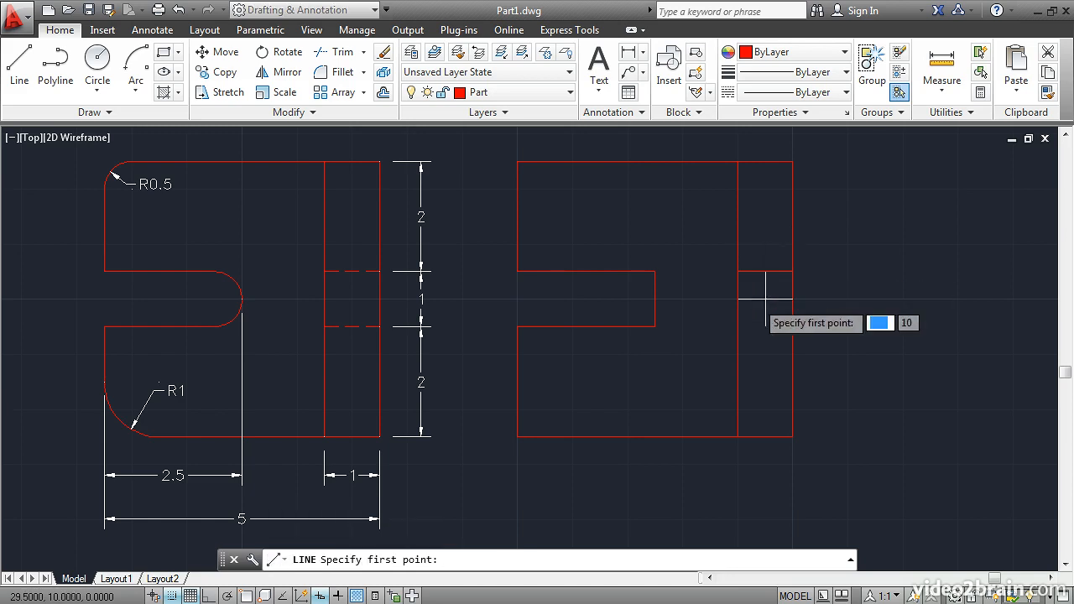
{"action": "left_click", "coordinate": [737, 326]}
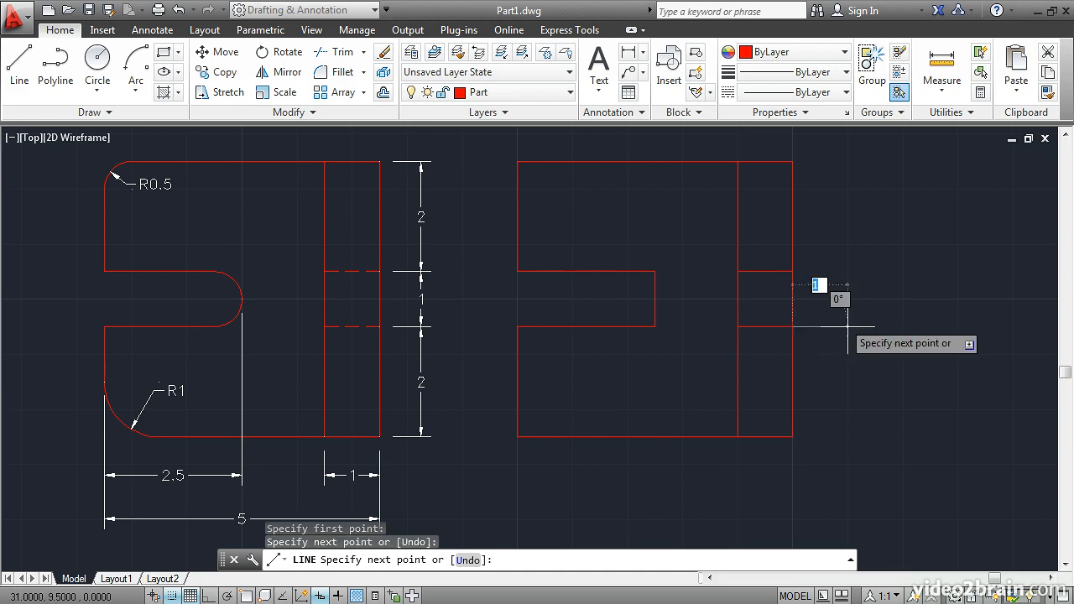
{"action": "key", "text": "Return"}
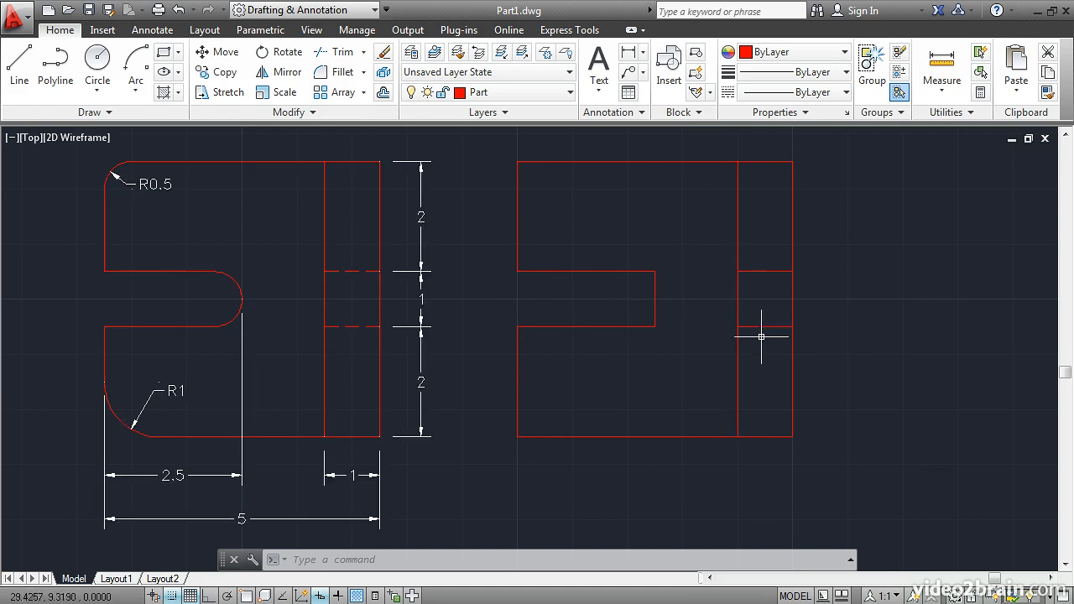
Change the linetype of the two short horizontal lines to HIDDEN, then deselect them and close their properties
{"action": "left_click", "coordinate": [757, 271]}
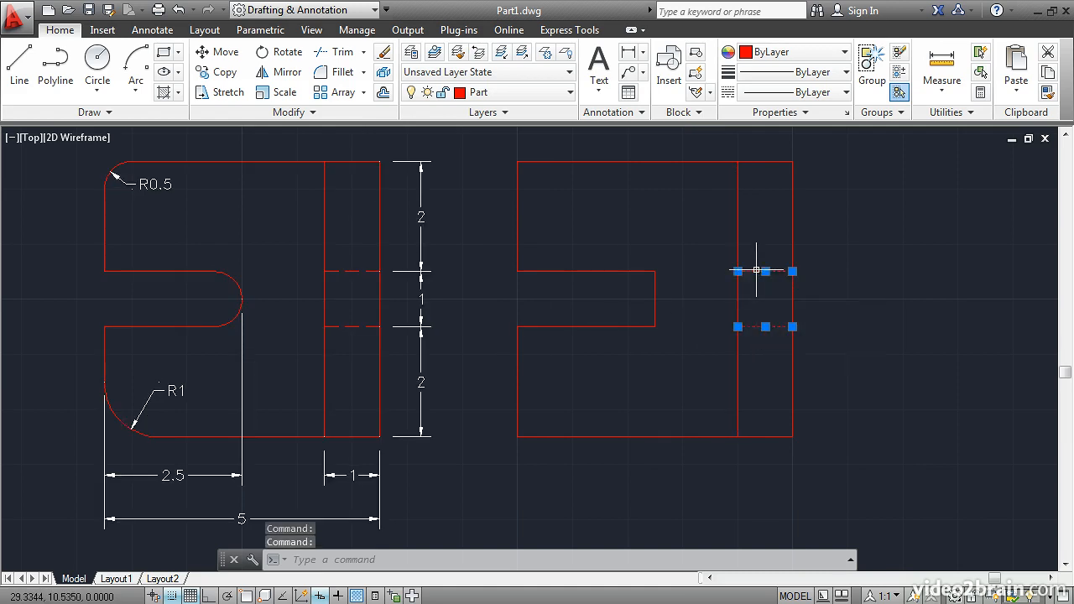
{"action": "right_click", "coordinate": [624, 176]}
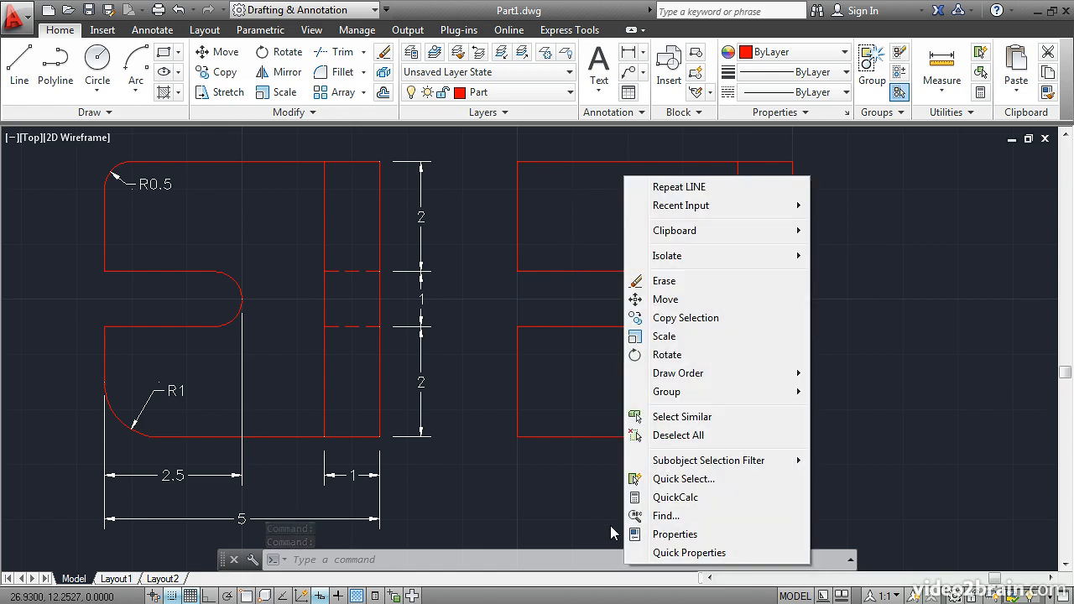
{"action": "left_click", "coordinate": [687, 538]}
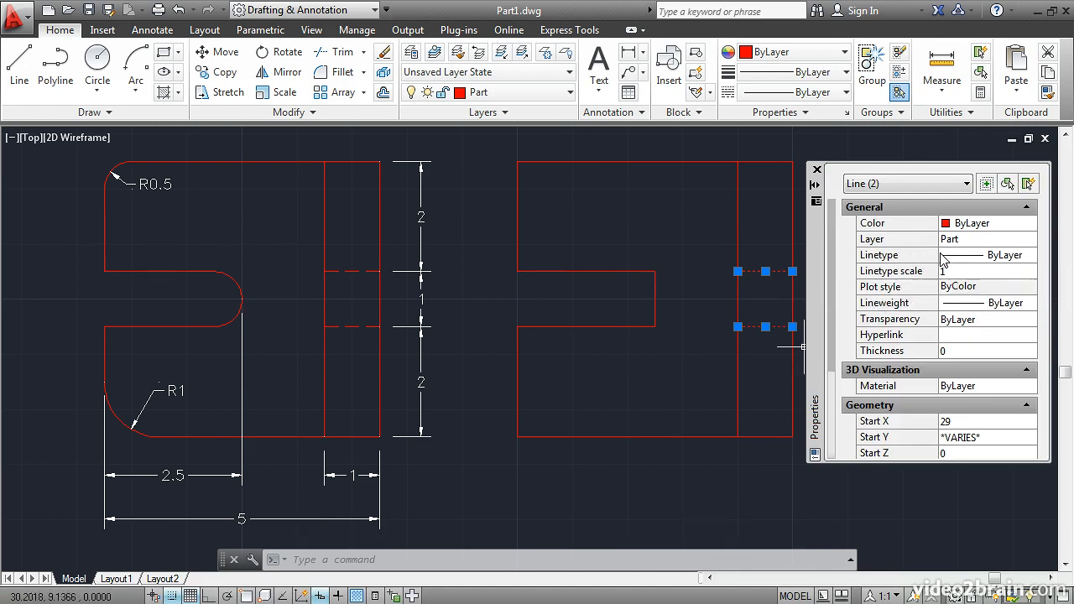
{"action": "left_click", "coordinate": [998, 261]}
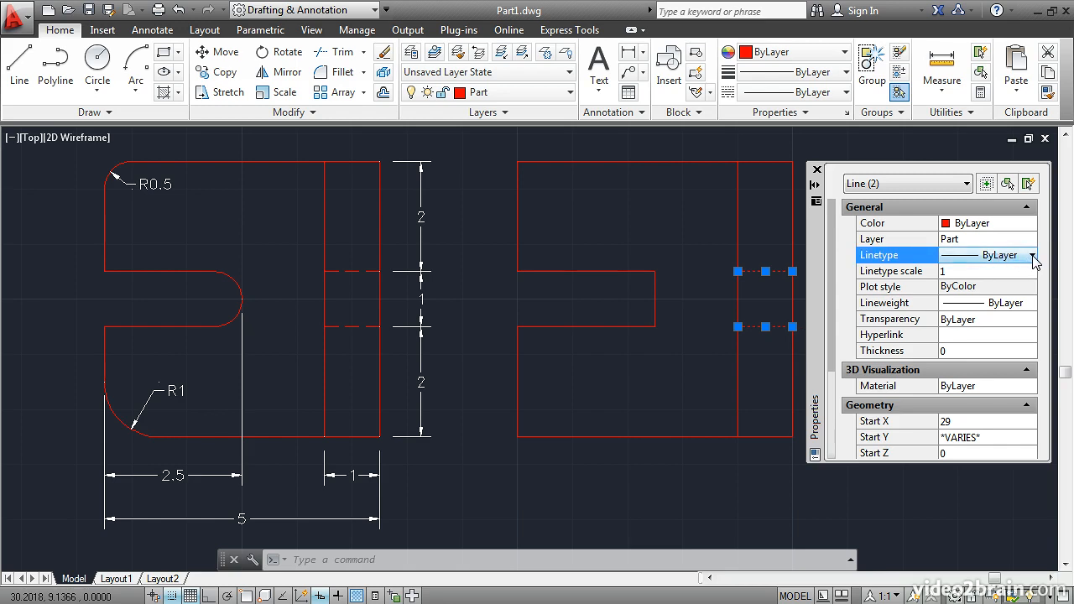
{"action": "left_click", "coordinate": [1033, 256]}
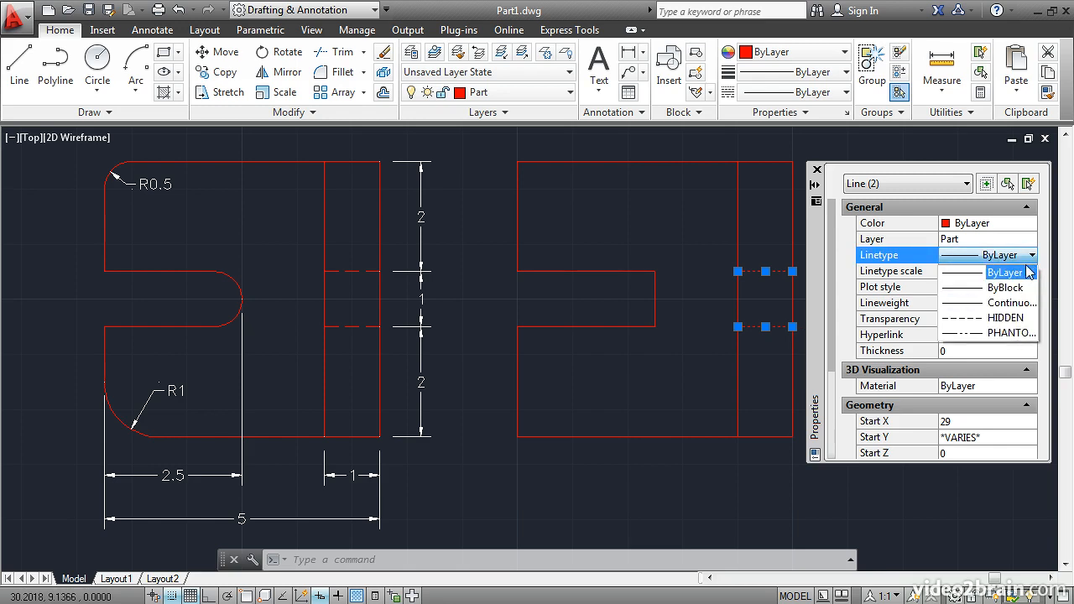
{"action": "left_click", "coordinate": [1005, 318]}
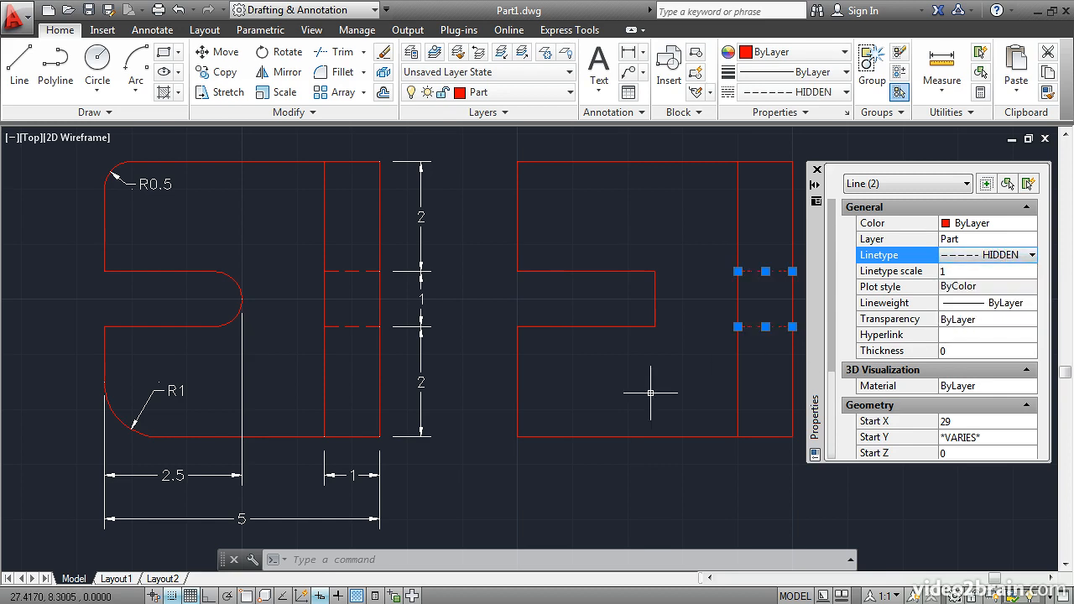
{"action": "key", "text": "Escape"}
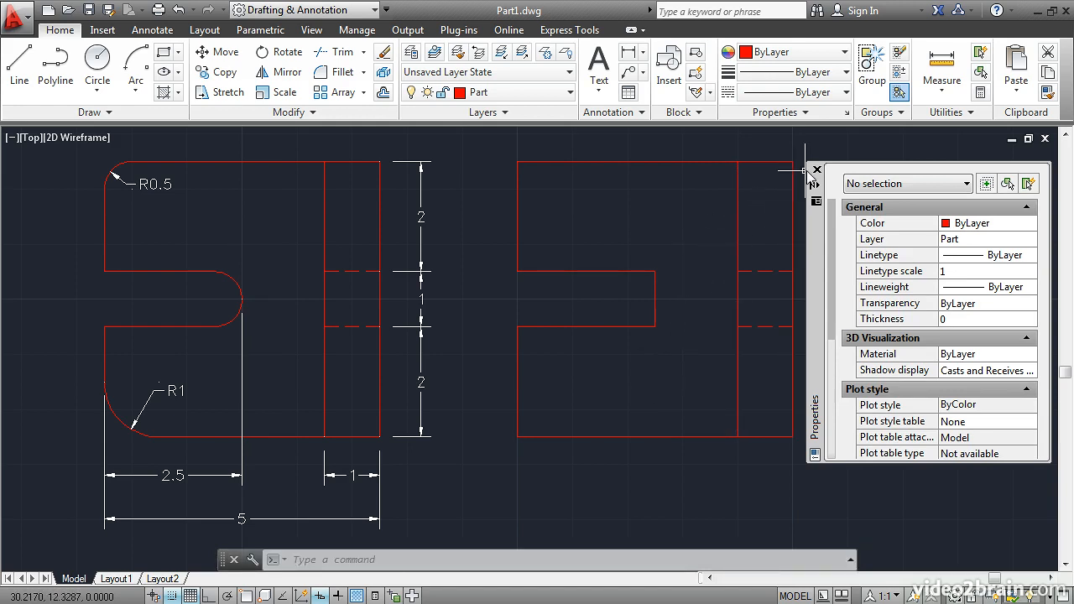
{"action": "left_click", "coordinate": [816, 171]}
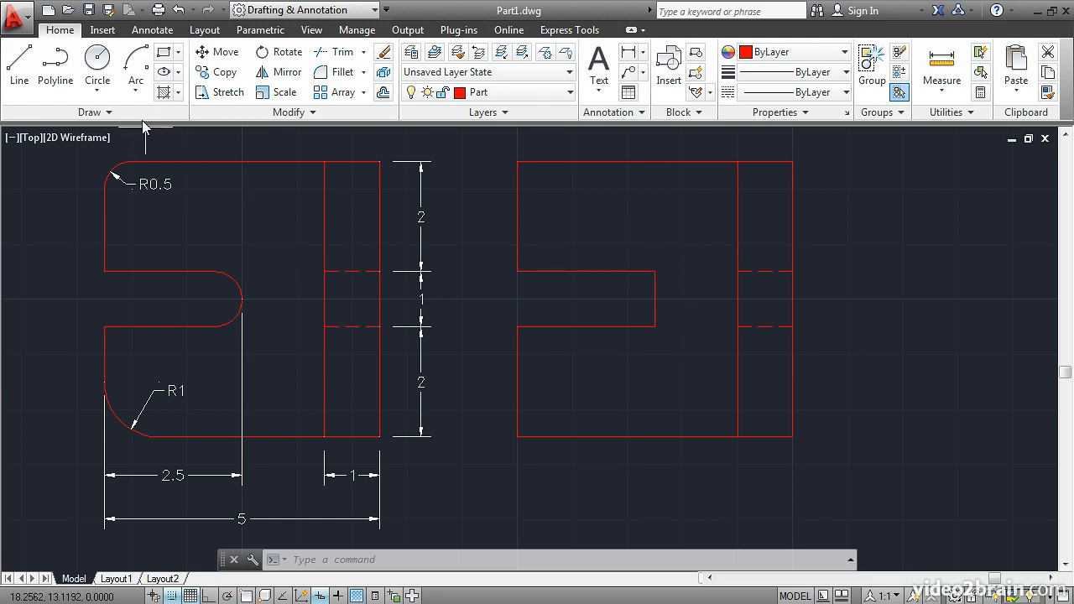
Draw a start-center-end arc of radius 0.5 bulging right from the slot's closed end, from its lower to its upper corner
{"action": "left_click", "coordinate": [137, 98]}
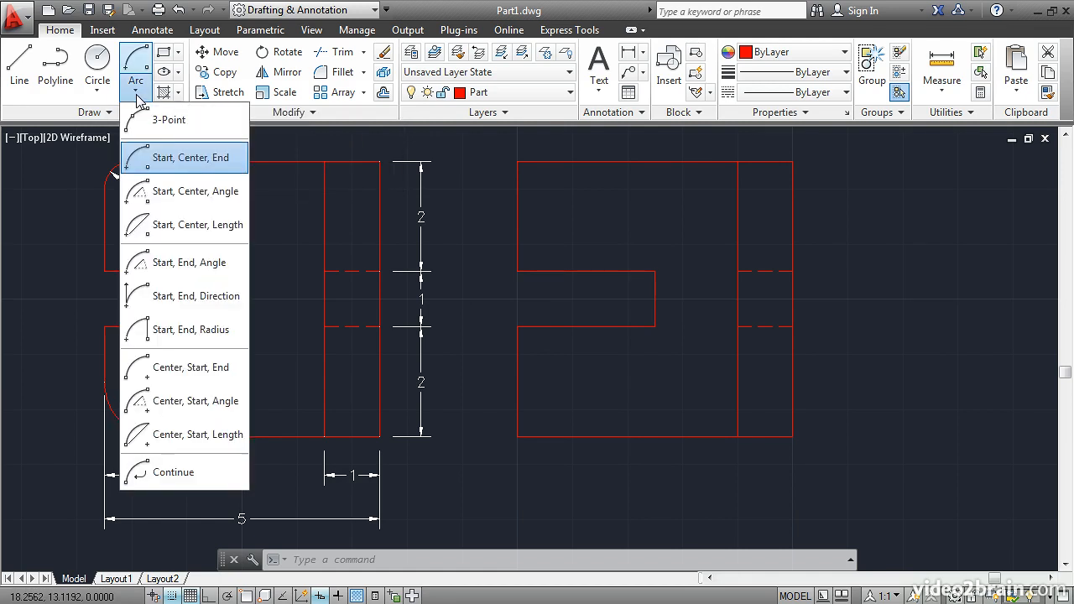
{"action": "left_click", "coordinate": [161, 165]}
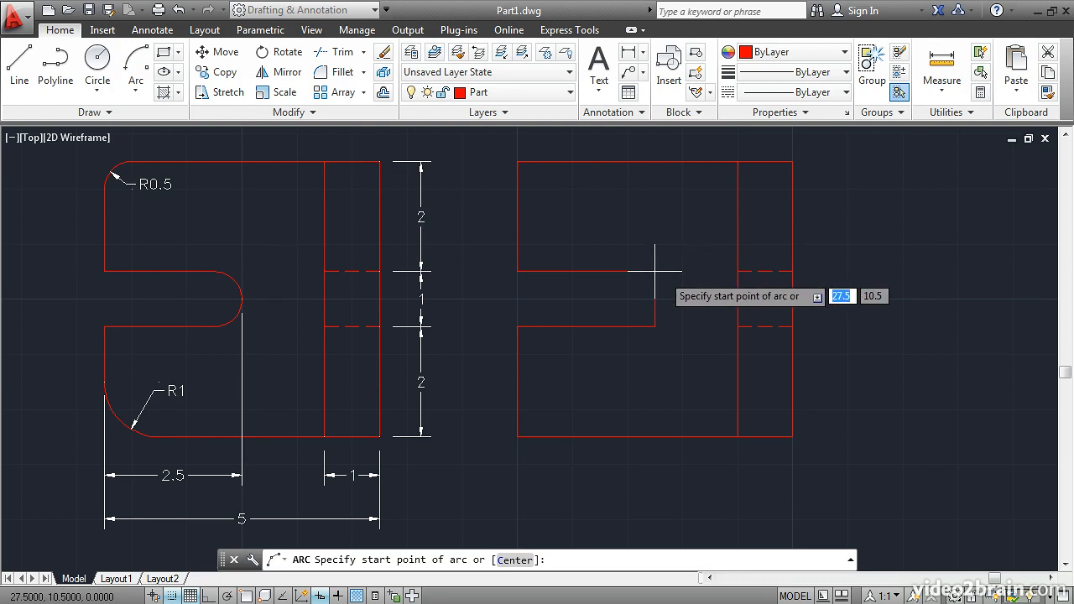
{"action": "left_click", "coordinate": [655, 326]}
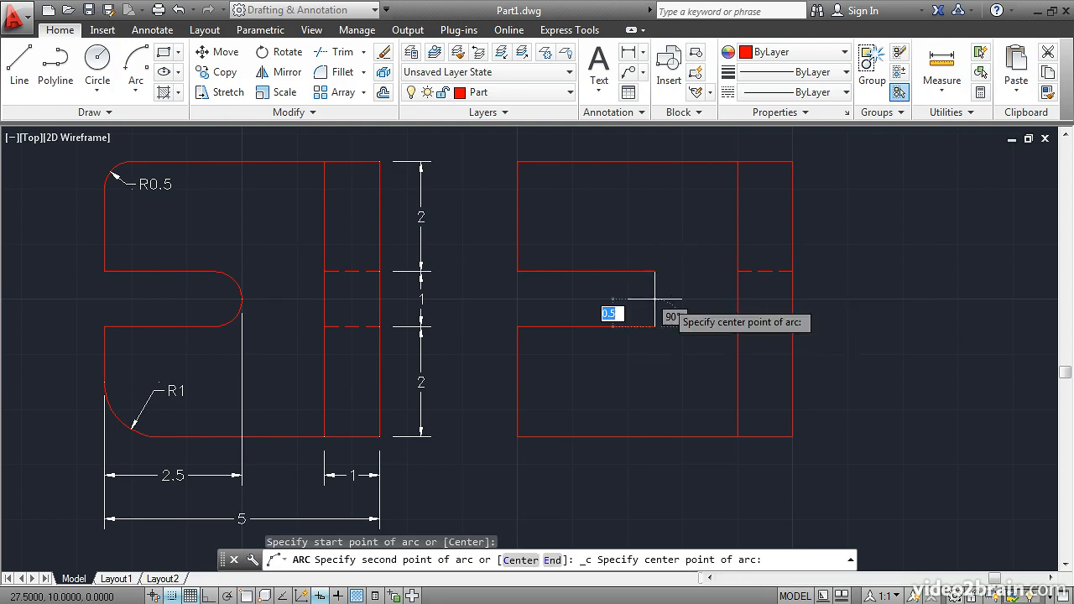
{"action": "left_click", "coordinate": [655, 299]}
{"action": "left_click", "coordinate": [655, 271]}
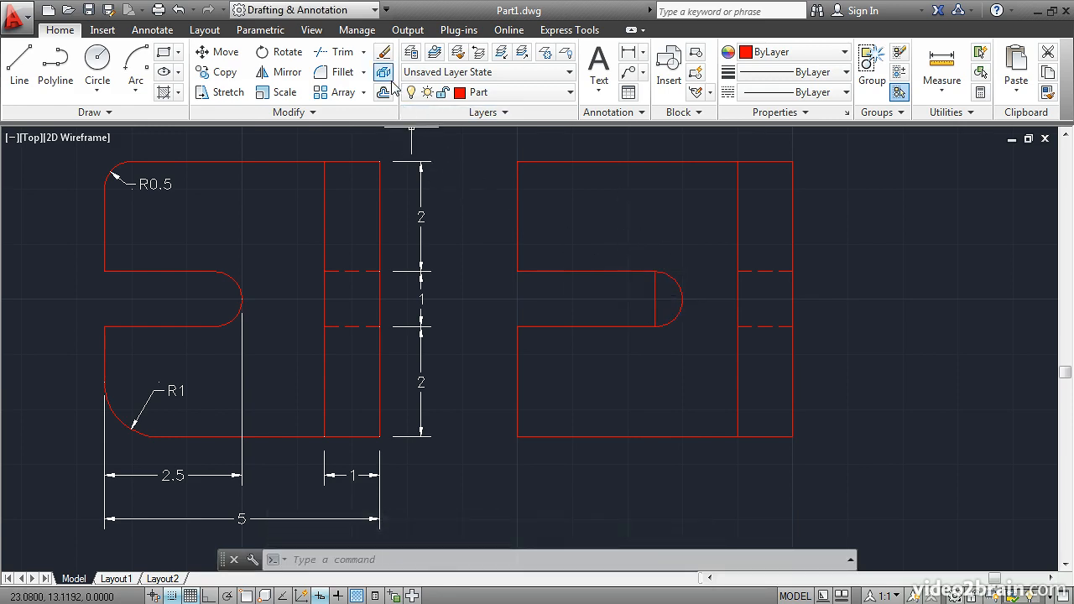
Erase the vertical line that closes the new slot inside the arc
{"action": "left_click", "coordinate": [384, 54]}
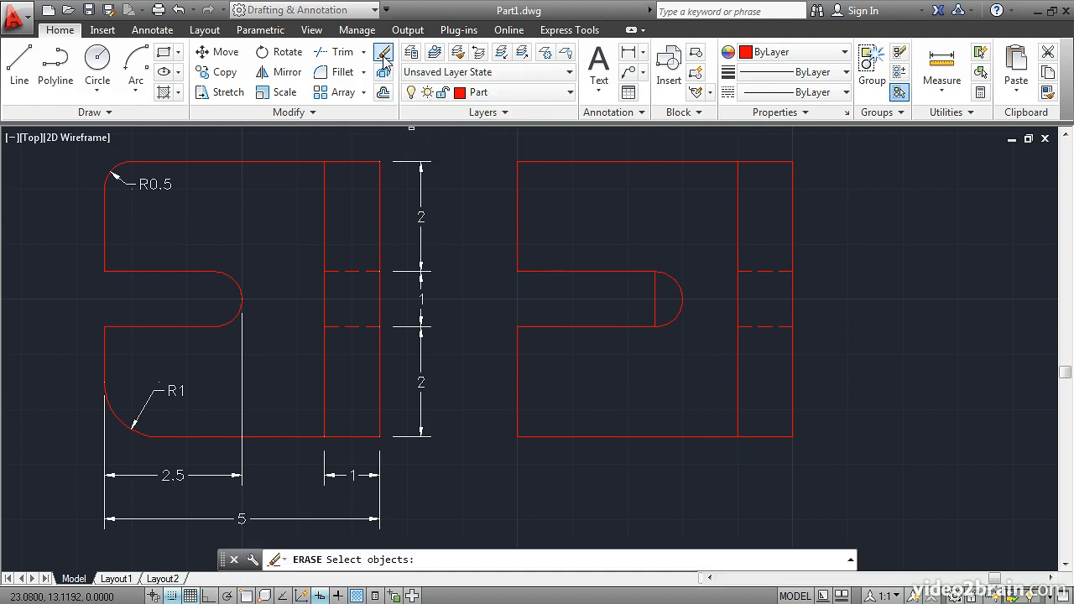
{"action": "left_click", "coordinate": [655, 304]}
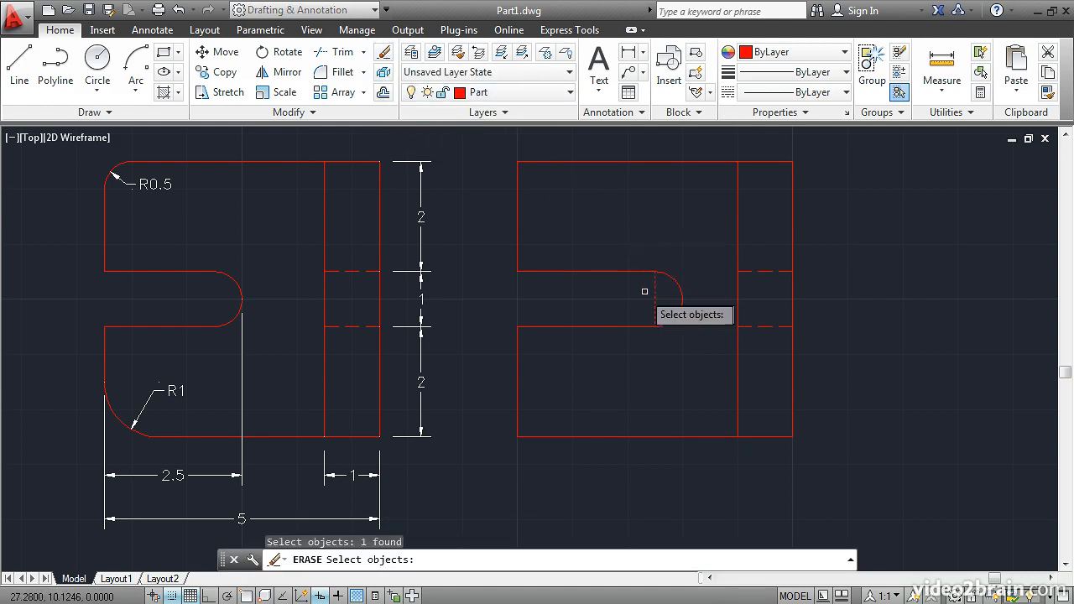
{"action": "key", "text": "Return"}
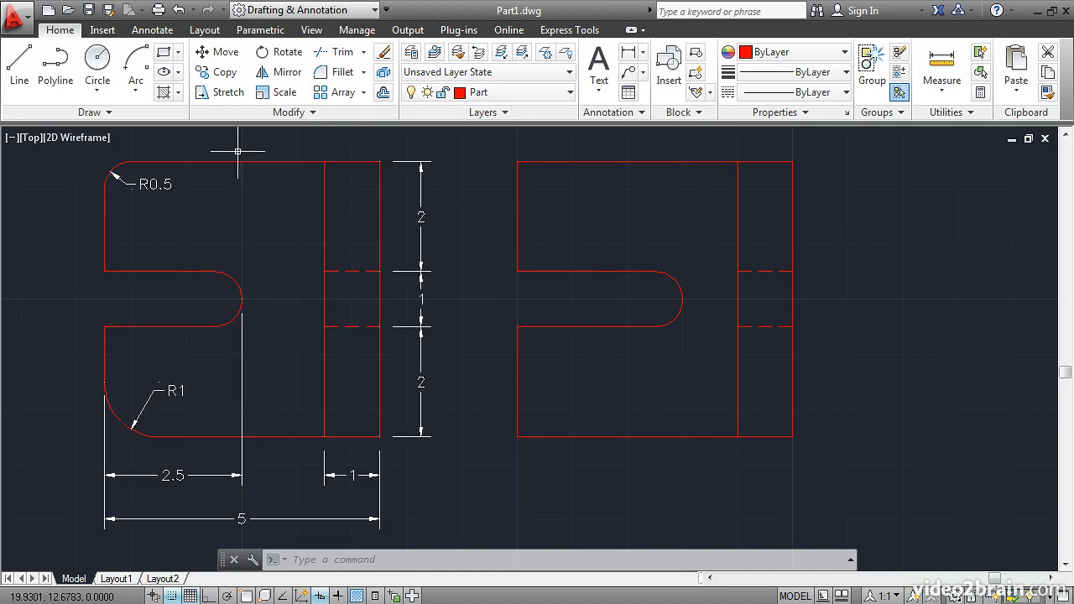
Stretch the rounded end of the new slot 0.5 units to the left, using a crossing selection around the arc
{"action": "left_click", "coordinate": [227, 92]}
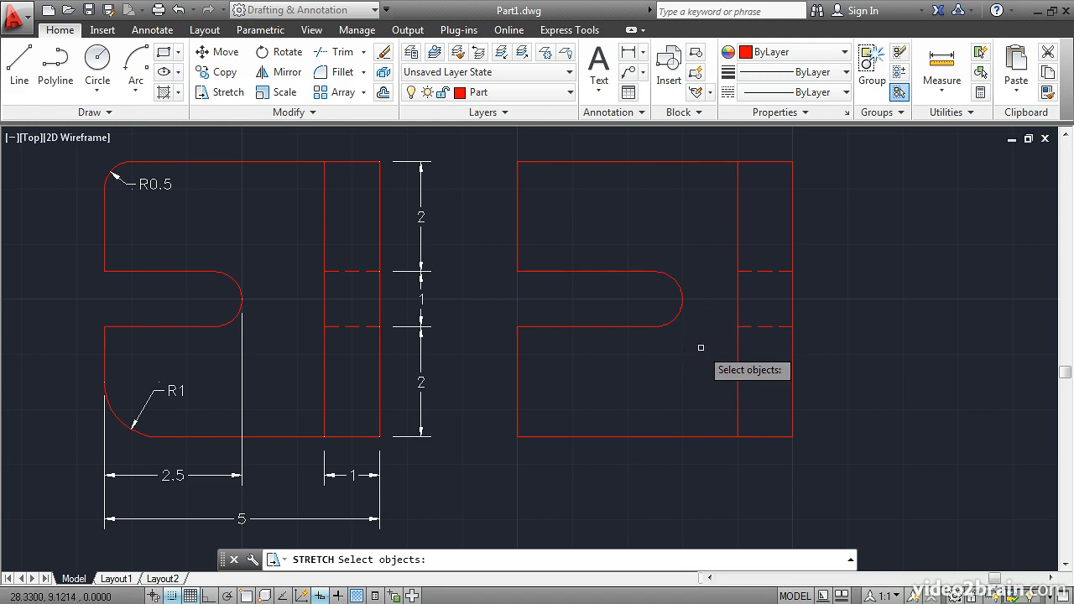
{"action": "left_click", "coordinate": [703, 349]}
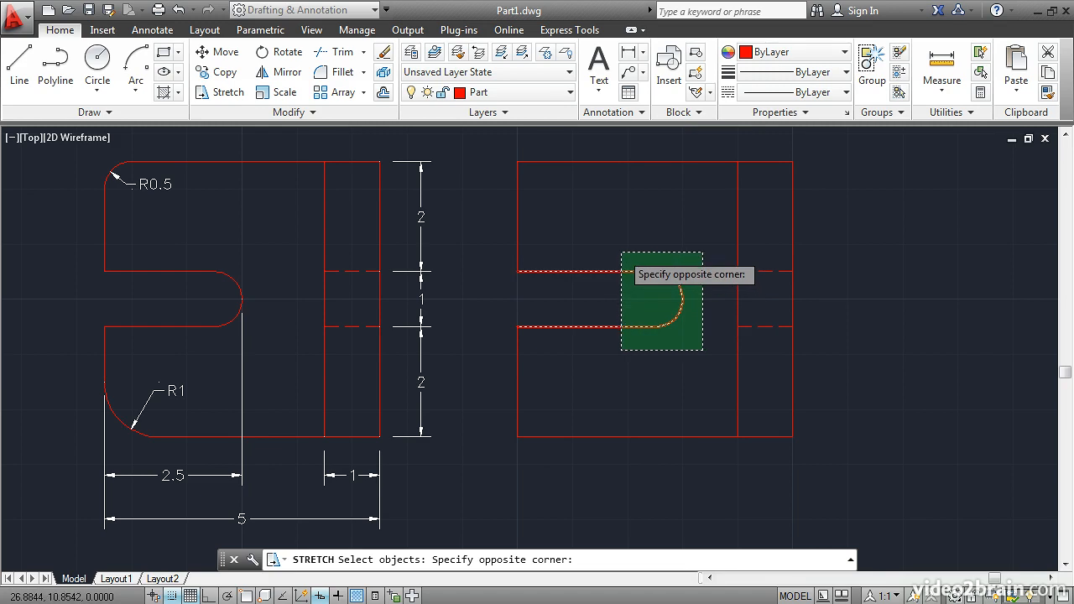
{"action": "left_click", "coordinate": [621, 252]}
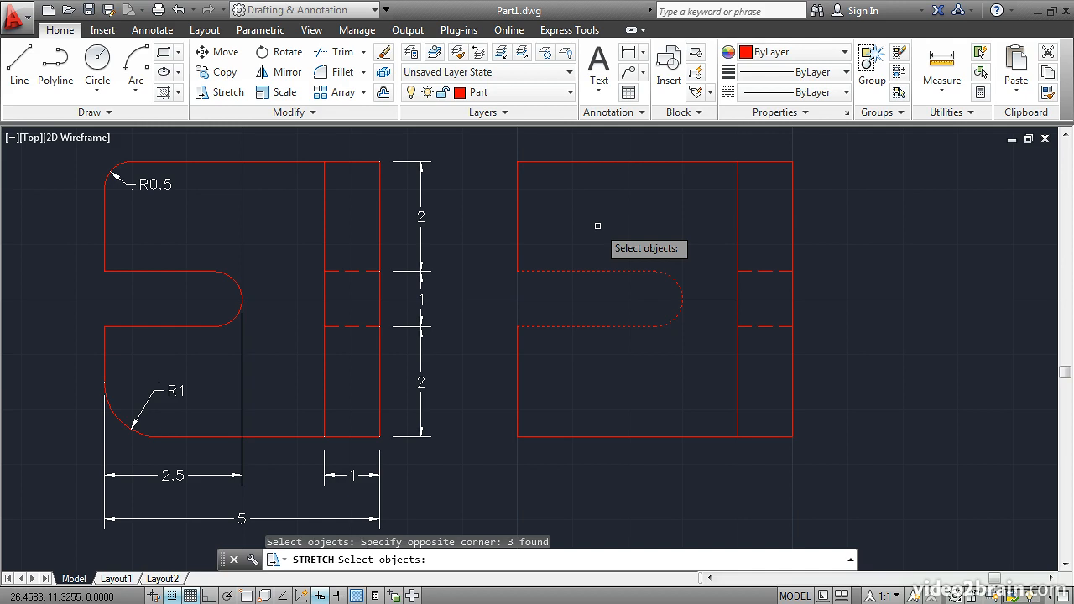
{"action": "key", "text": "Return"}
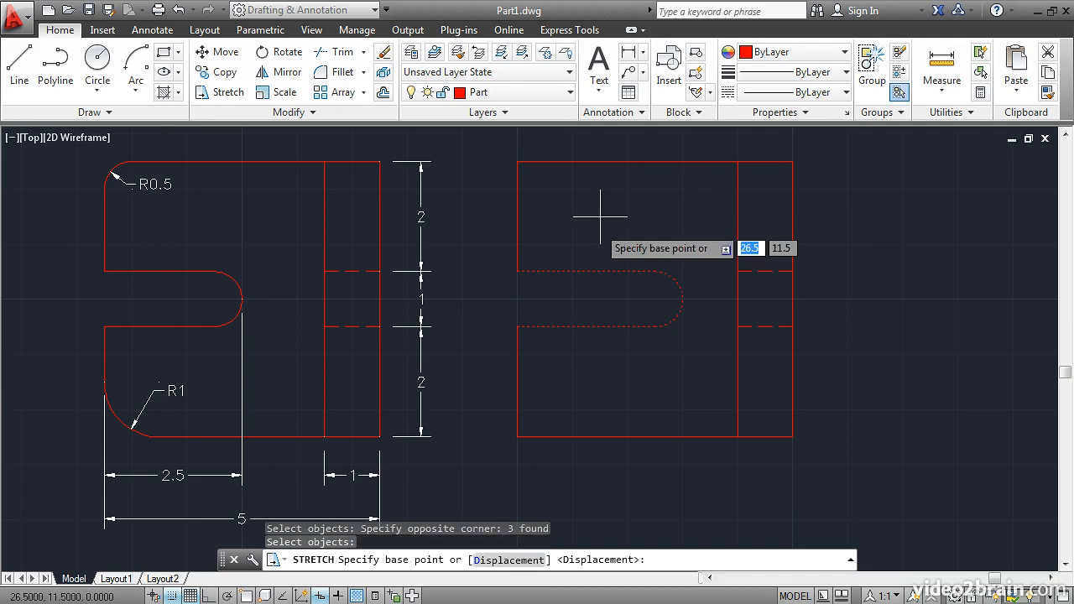
{"action": "left_click", "coordinate": [655, 216]}
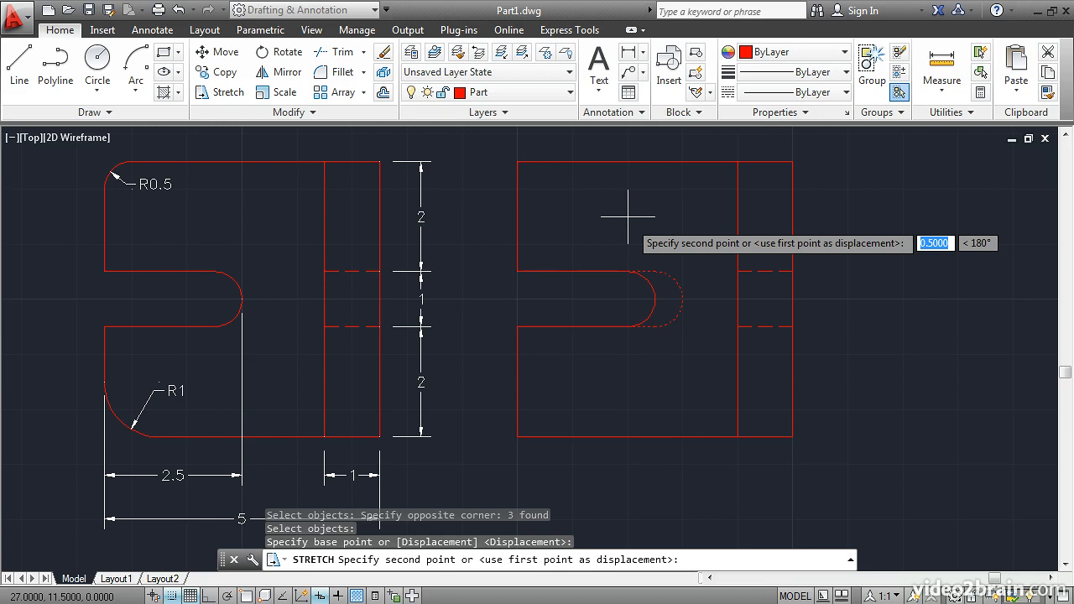
{"action": "left_click", "coordinate": [627, 217]}
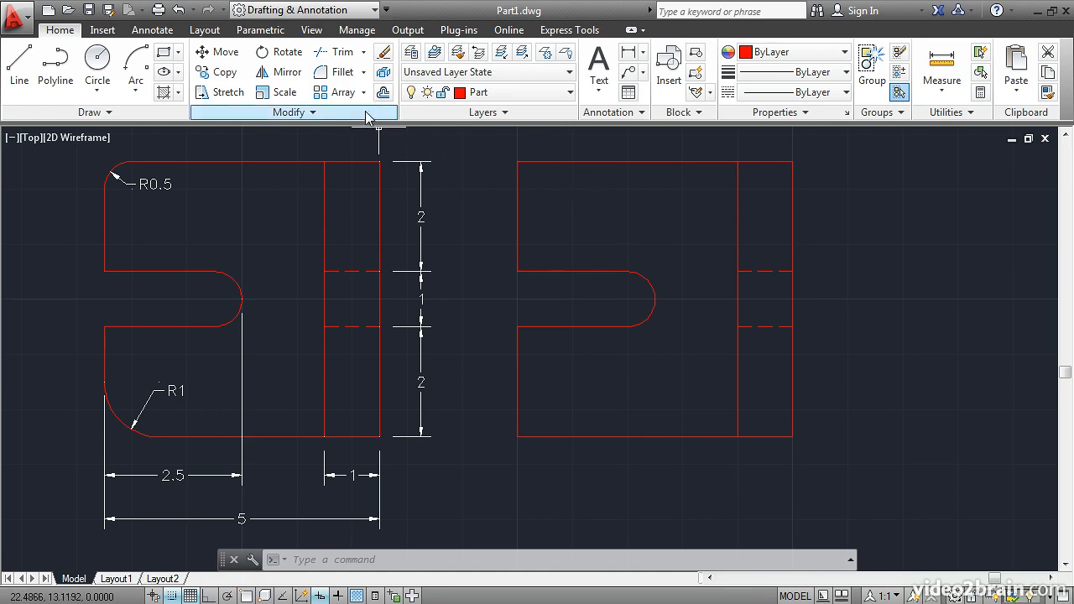
Fillet the upper left corner of the new part with a radius of 0.5
{"action": "left_click", "coordinate": [343, 73]}
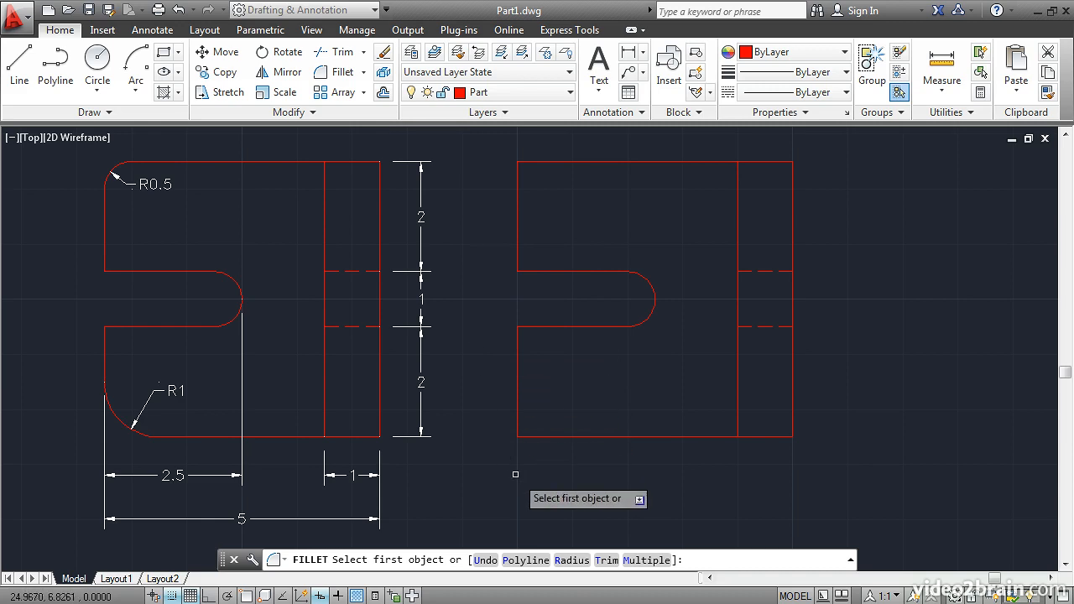
{"action": "left_click", "coordinate": [573, 560]}
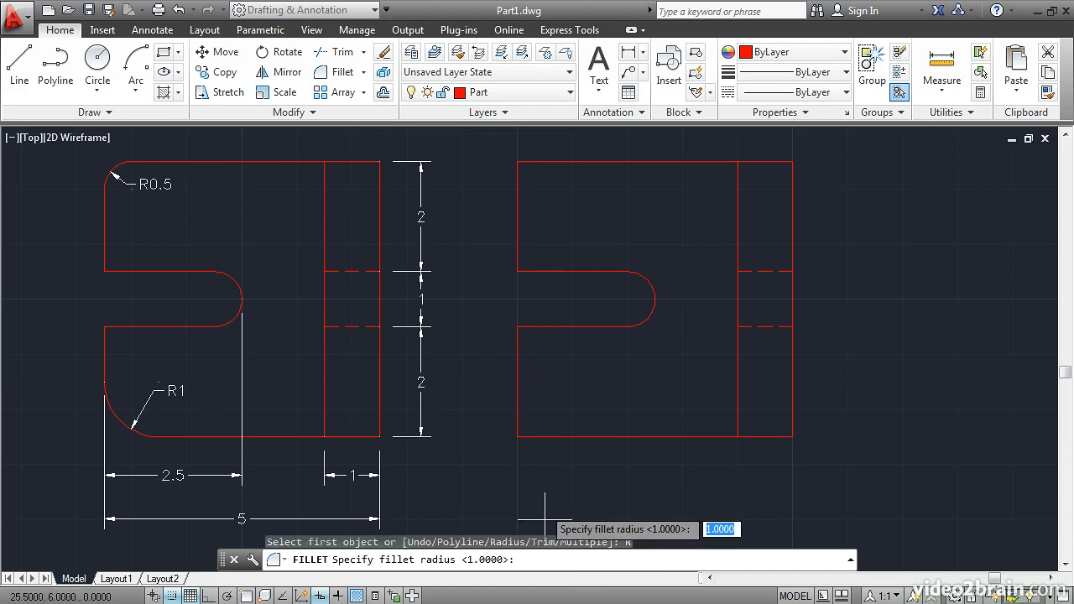
{"action": "type", "text": "."}
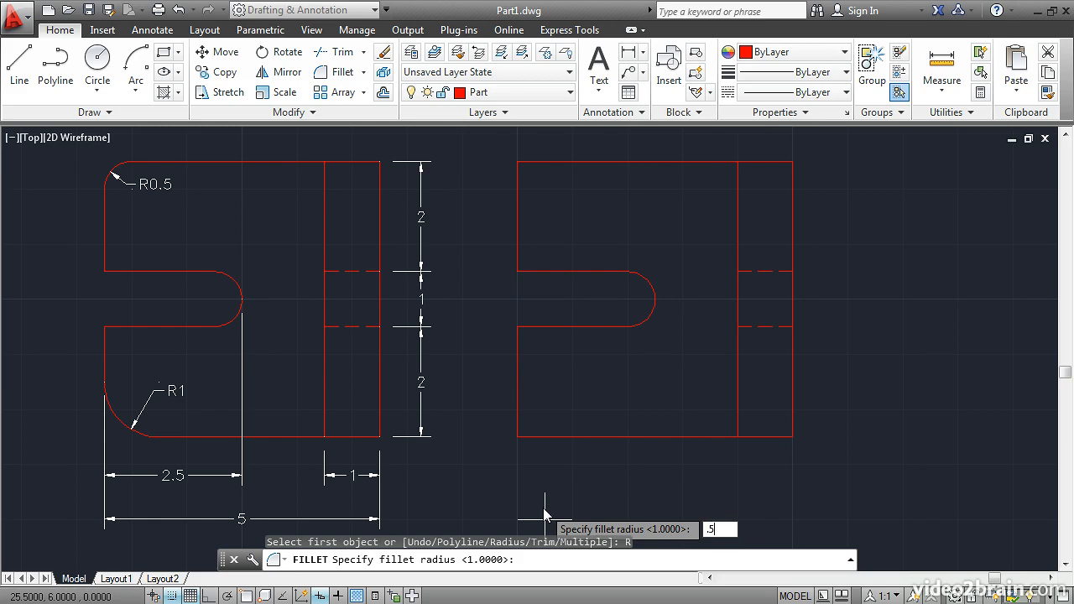
{"action": "type", "text": "5"}
{"action": "key", "text": "Return"}
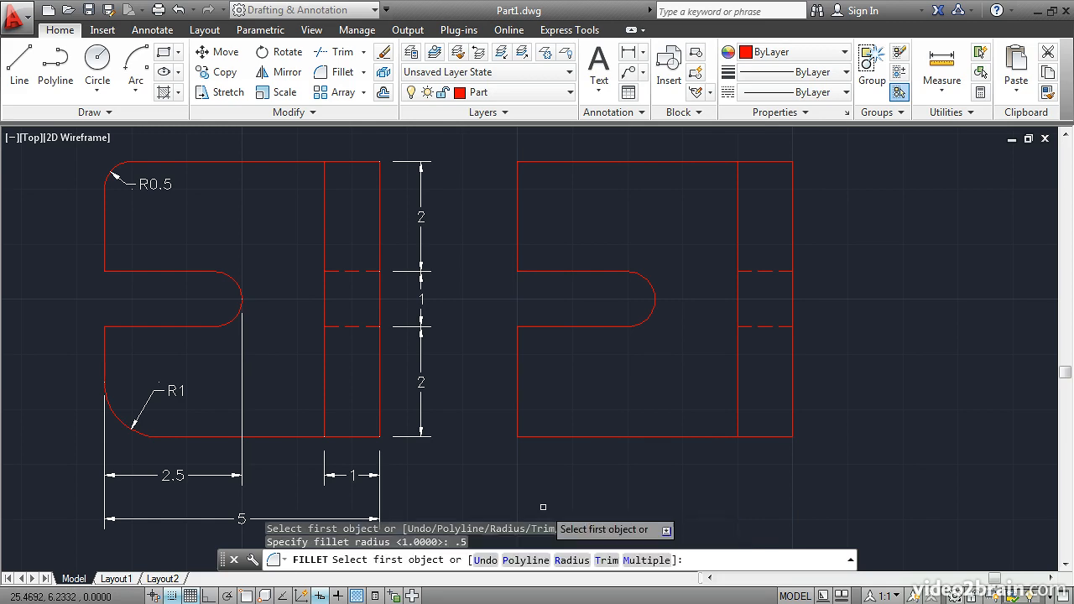
{"action": "left_click", "coordinate": [517, 180]}
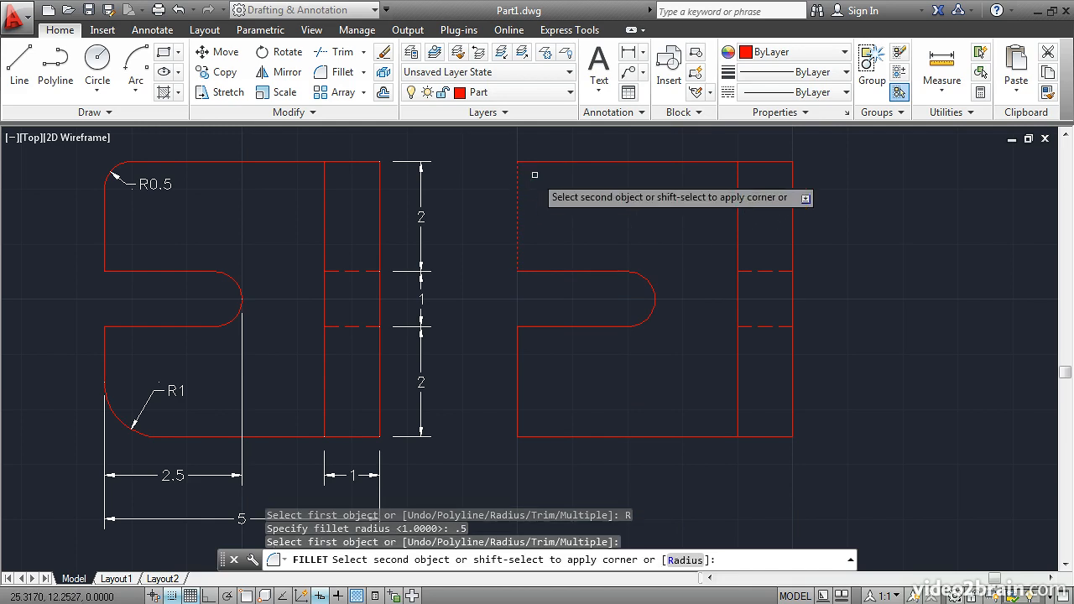
{"action": "left_click", "coordinate": [548, 163]}
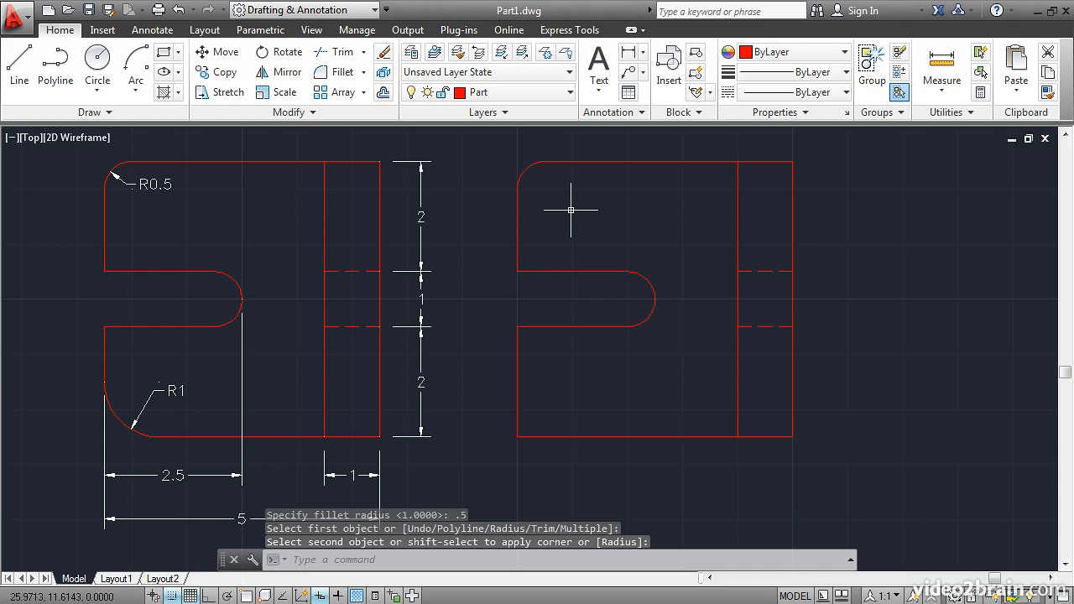
Fillet the lower left corner of the new part with a radius of 1
{"action": "key", "text": "Return"}
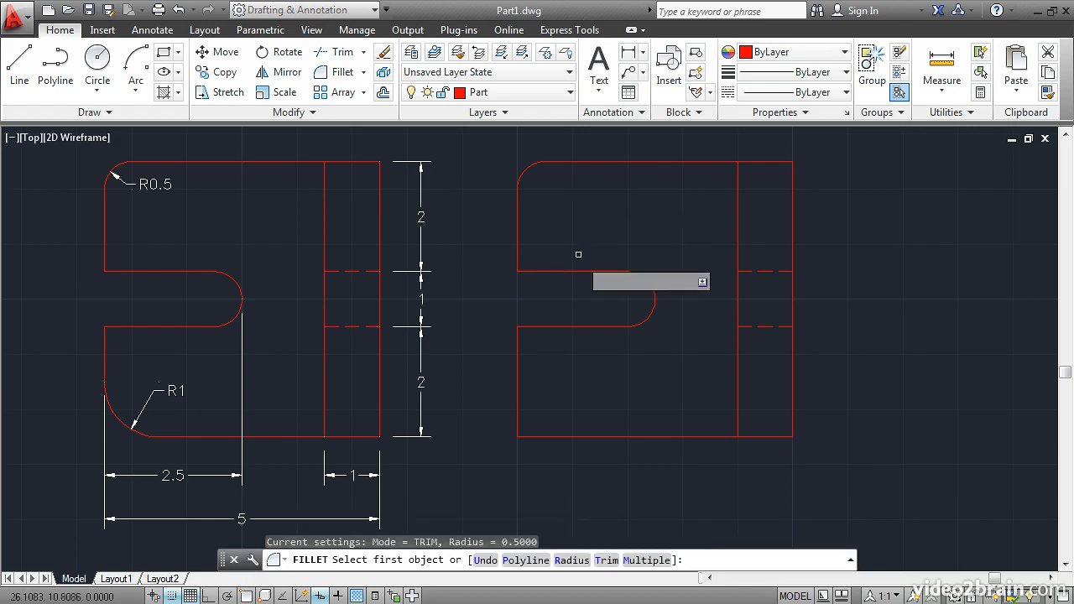
{"action": "left_click", "coordinate": [572, 561]}
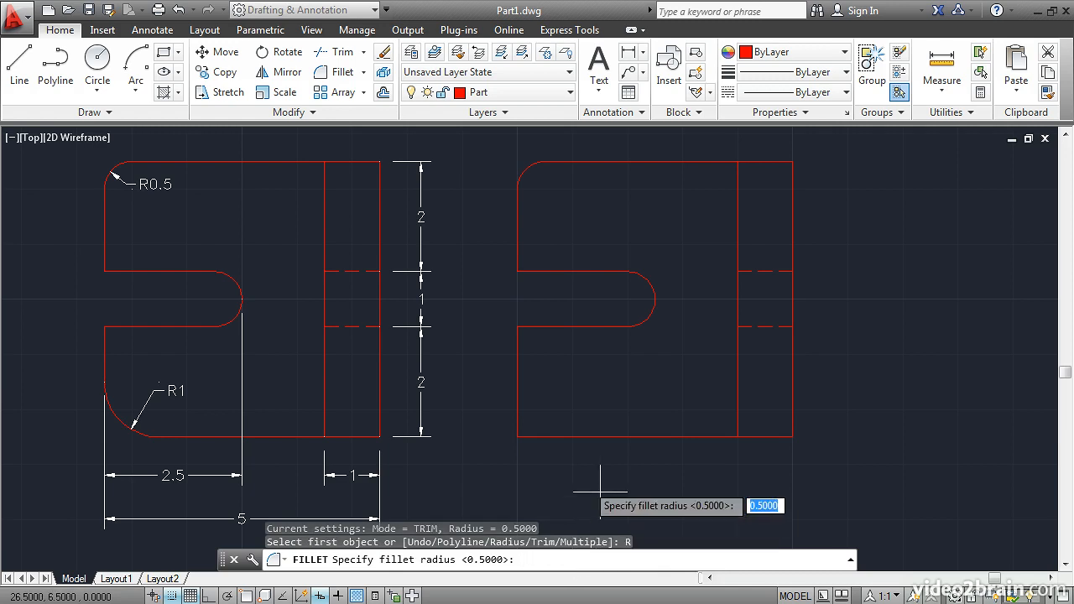
{"action": "type", "text": "1"}
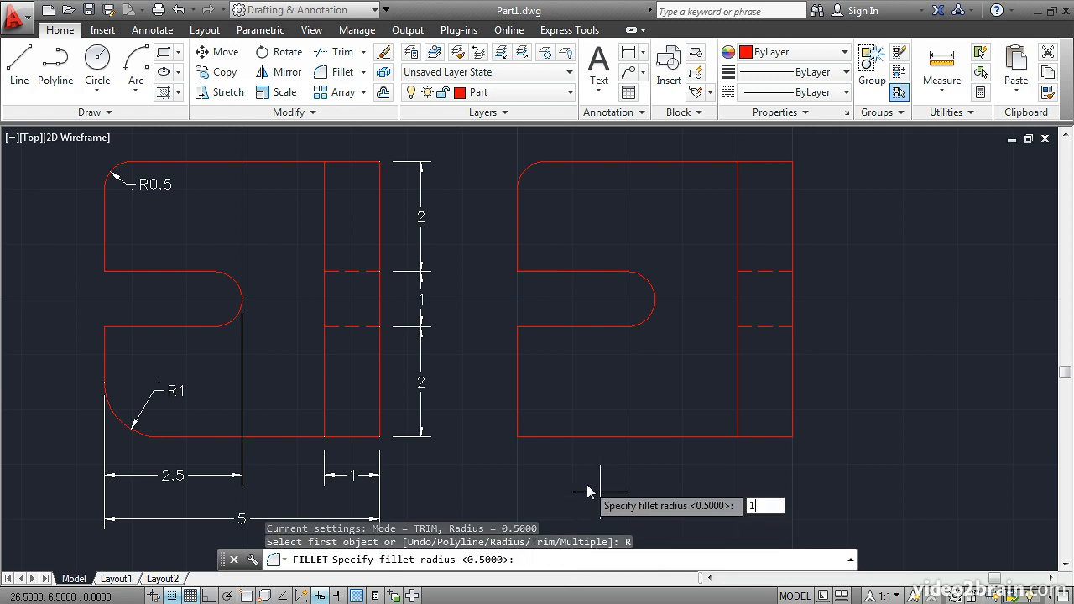
{"action": "key", "text": "Return"}
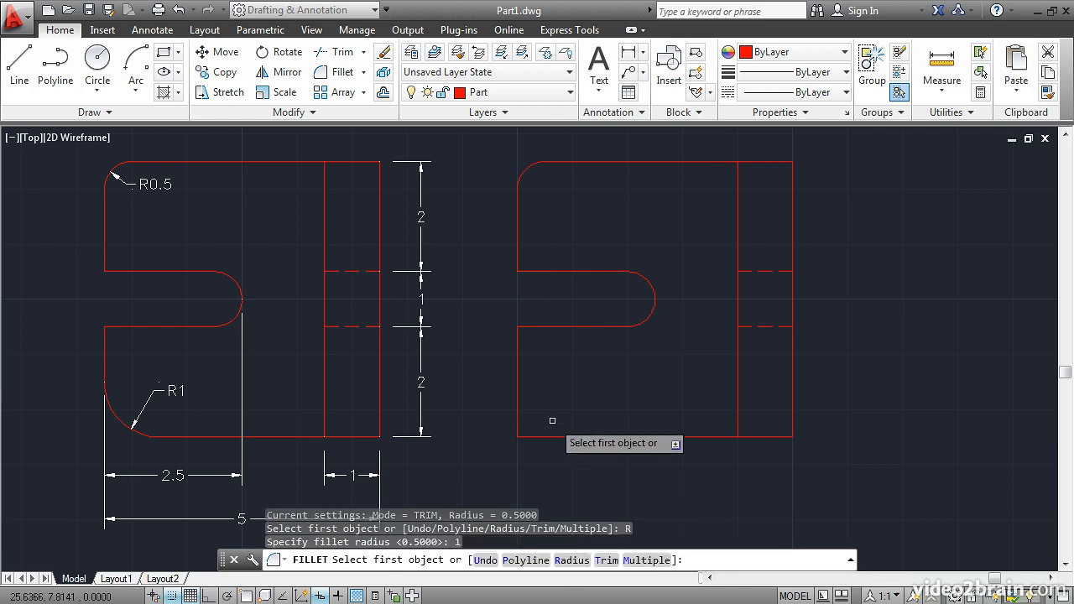
{"action": "left_click", "coordinate": [517, 413]}
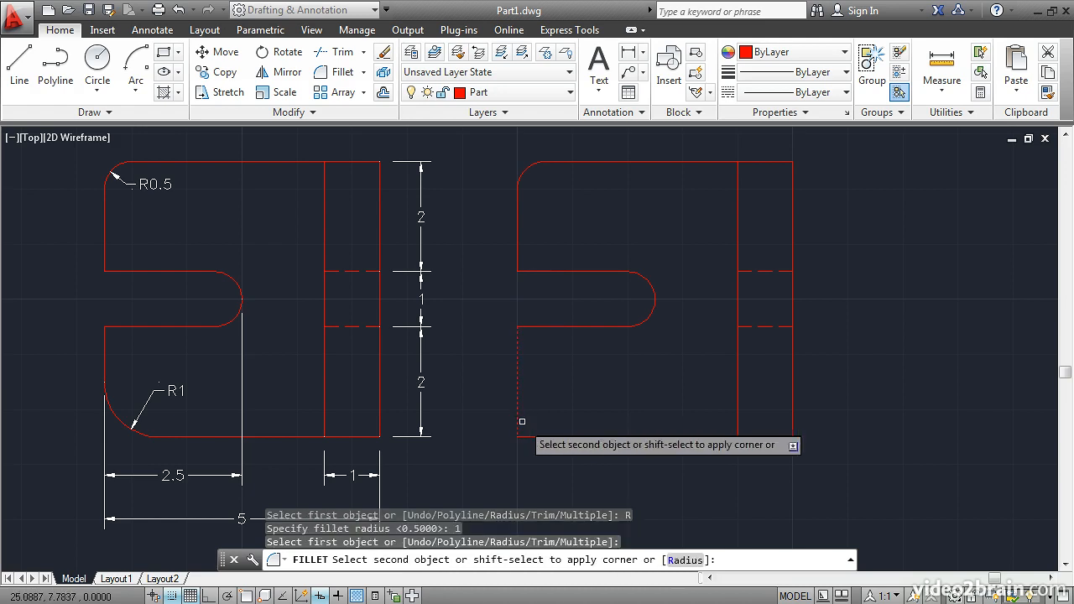
{"action": "left_click", "coordinate": [541, 437]}
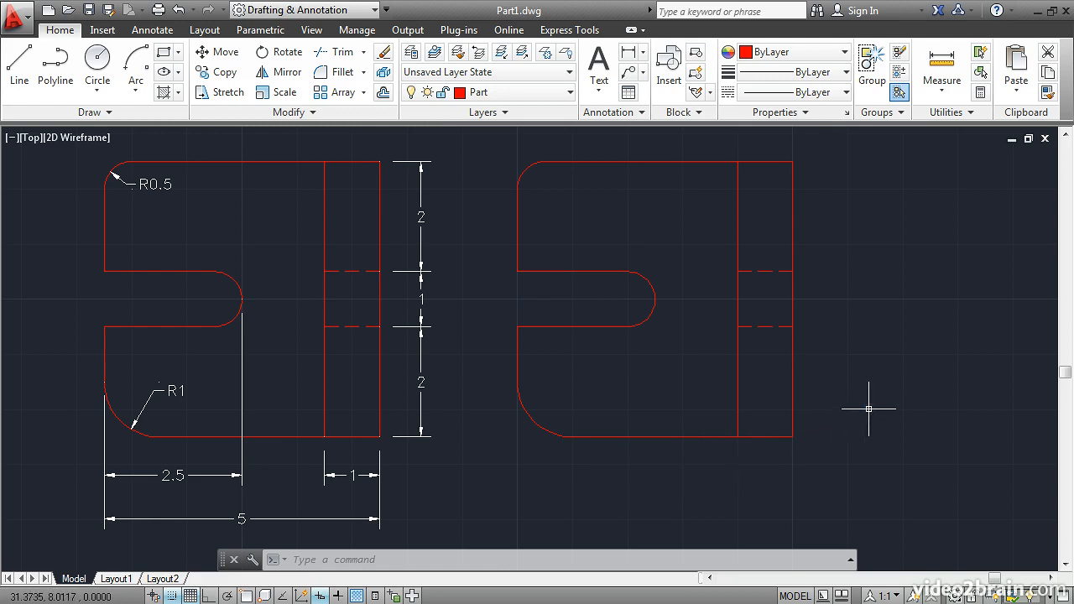
Change the snap type to PolarSnap in the drafting settings and turn on polar tracking
{"action": "scroll", "coordinate": [870, 408], "scroll_direction": "down", "scroll_amount": 2}
{"action": "scroll", "coordinate": [870, 410], "scroll_direction": "up", "scroll_amount": 2}
{"action": "middle_click_drag", "start_coordinate": [870, 410], "coordinate": [284, 409]}
{"action": "scroll", "coordinate": [328, 440], "scroll_direction": "down", "scroll_amount": 2}
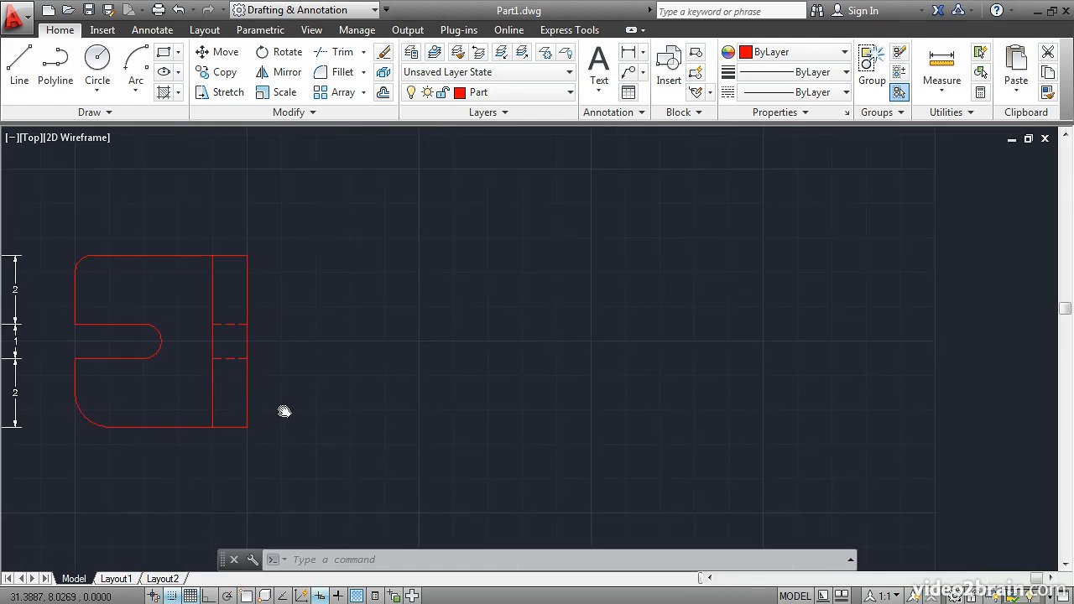
{"action": "scroll", "coordinate": [284, 409], "scroll_direction": "up", "scroll_amount": 2}
{"action": "middle_click_drag", "start_coordinate": [391, 402], "coordinate": [310, 436]}
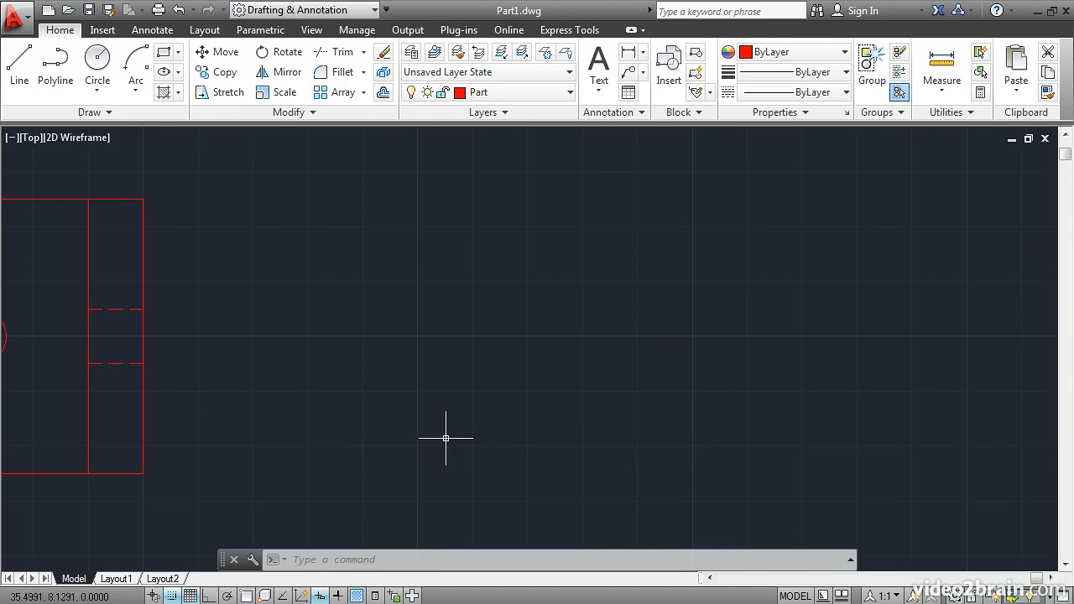
{"action": "right_click", "coordinate": [172, 595]}
{"action": "left_click", "coordinate": [220, 563]}
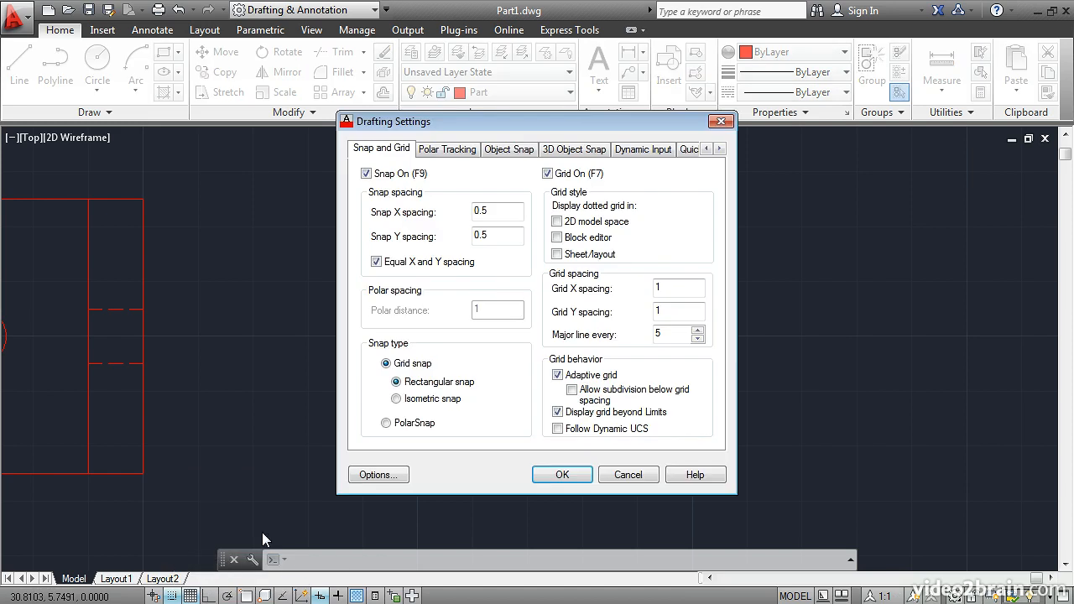
{"action": "left_click", "coordinate": [386, 423]}
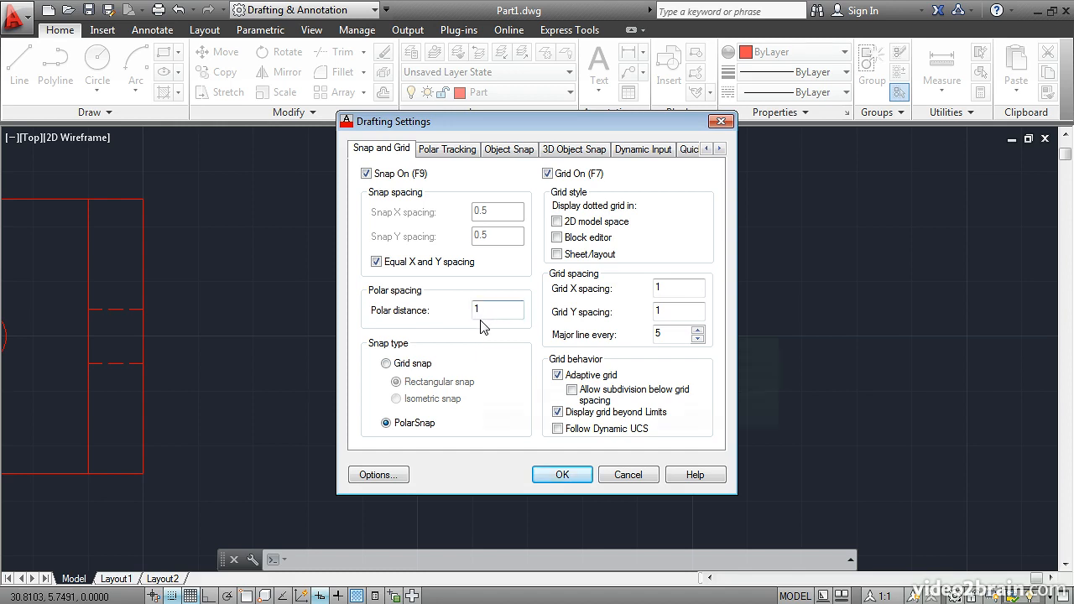
{"action": "left_click", "coordinate": [560, 475]}
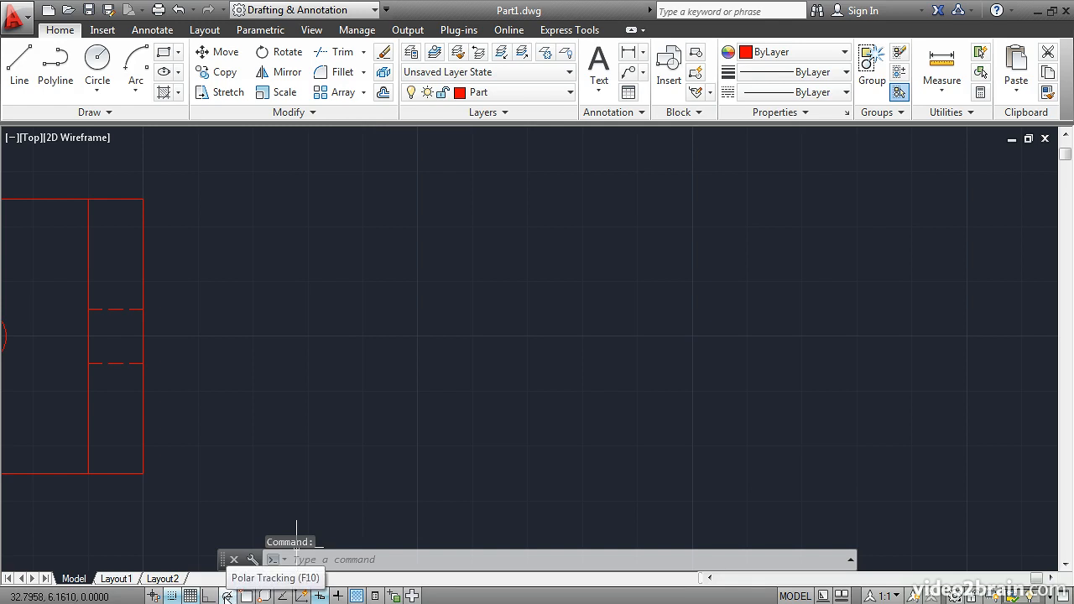
{"action": "left_click", "coordinate": [228, 596]}
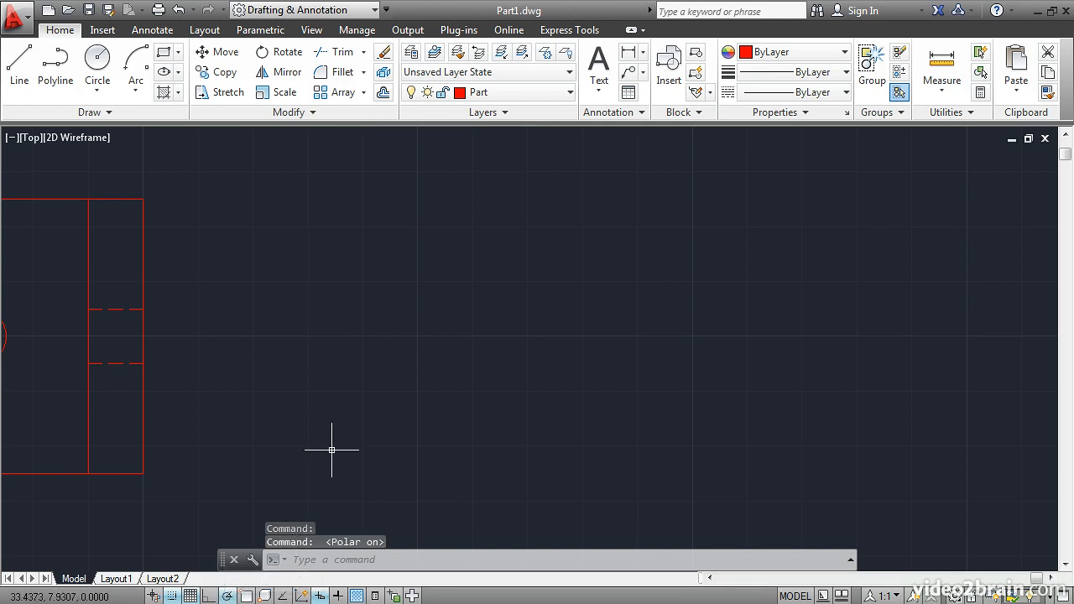
Start a line in the empty space beside the part and set the polar tracking increment to 30 degrees
{"action": "left_click", "coordinate": [22, 67]}
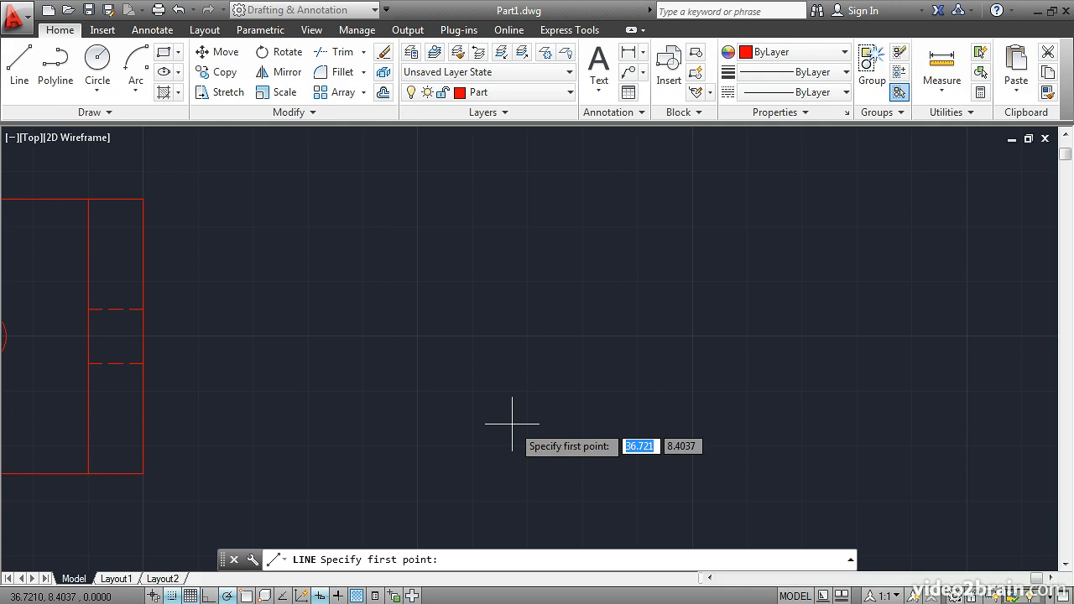
{"action": "left_click", "coordinate": [502, 377]}
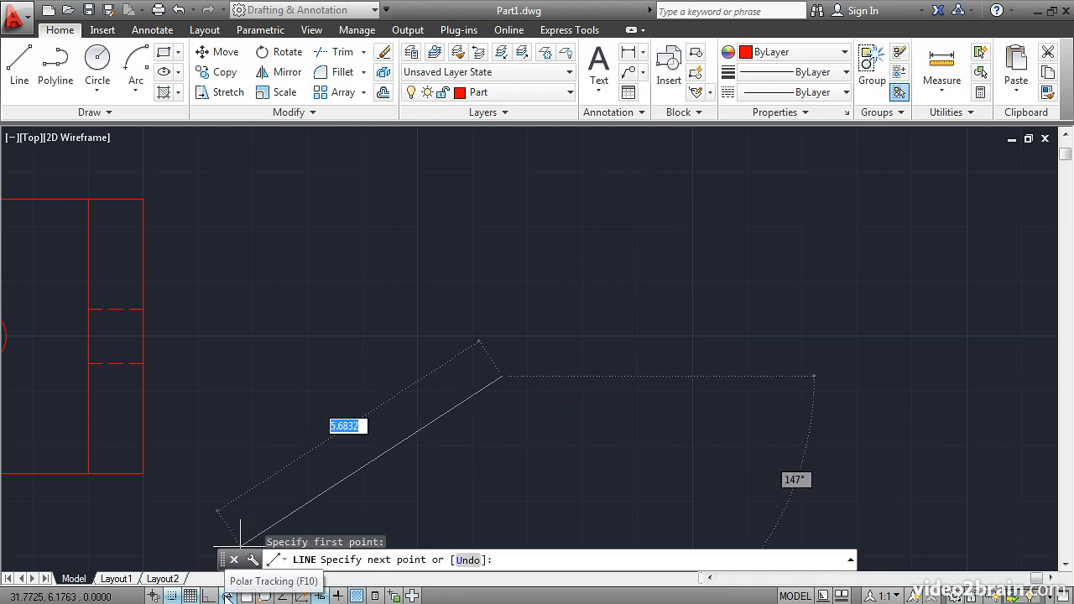
{"action": "right_click", "coordinate": [227, 595]}
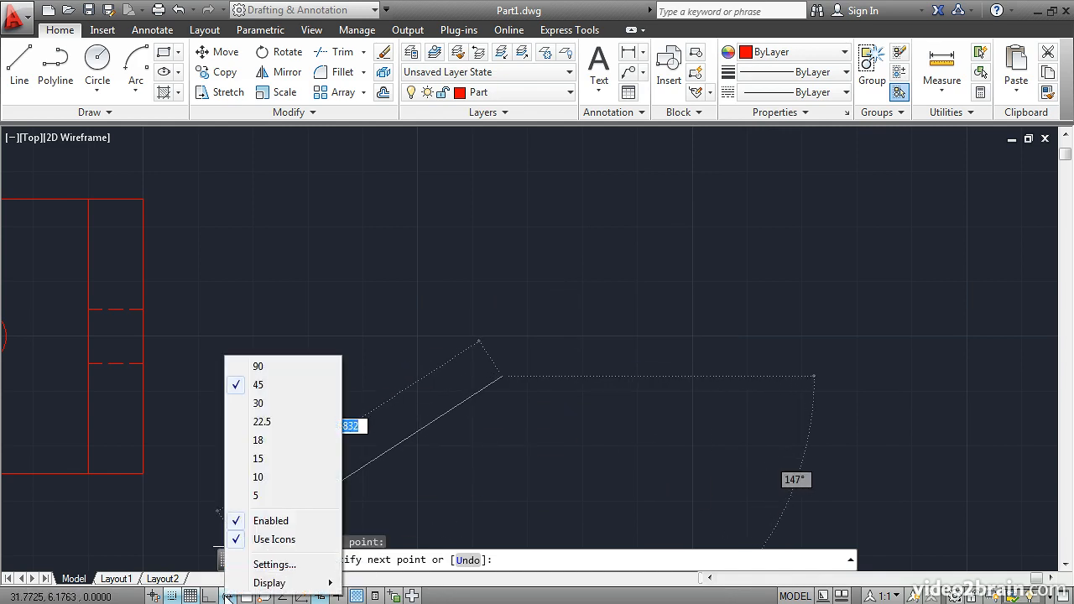
{"action": "left_click", "coordinate": [274, 406]}
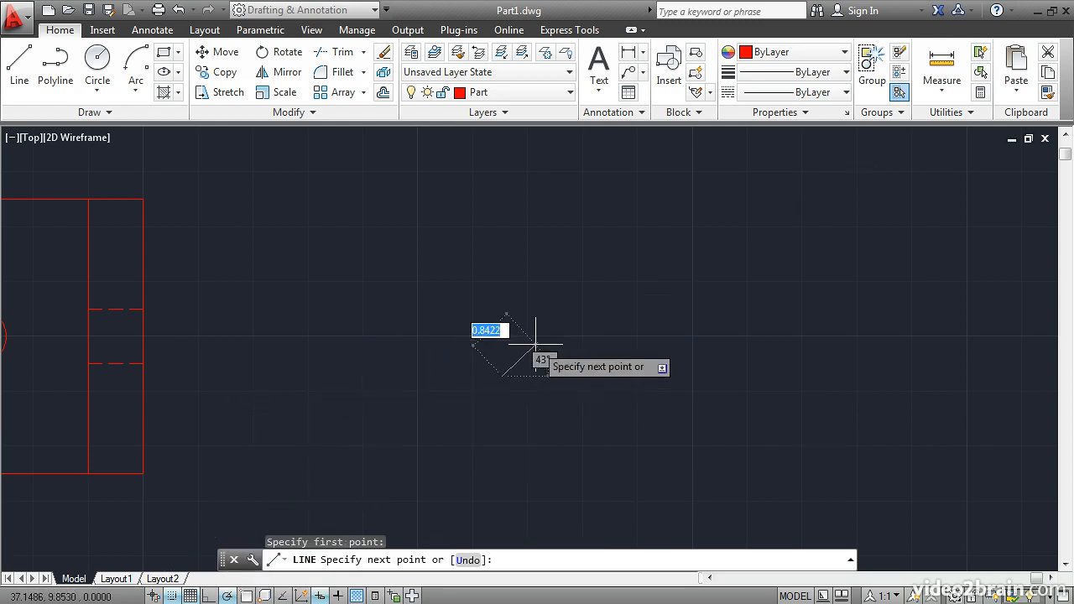
Draw four connected 2-unit line segments: horizontally right, up-right at 30 degrees, vertically up, and horizontally left
{"action": "left_click", "coordinate": [613, 376]}
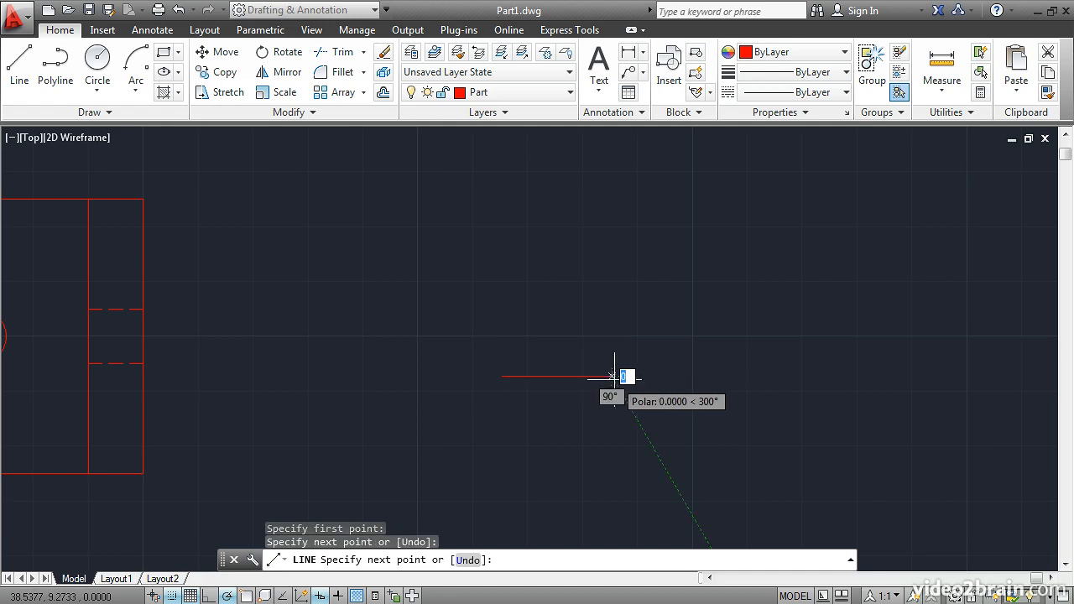
{"action": "left_click", "coordinate": [706, 321]}
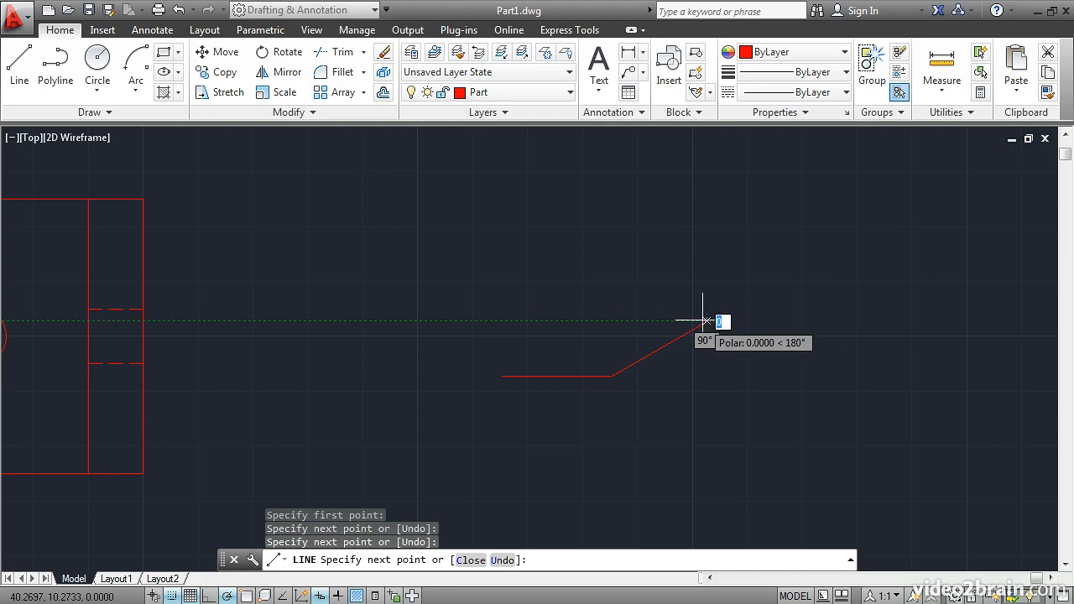
{"action": "left_click", "coordinate": [705, 211]}
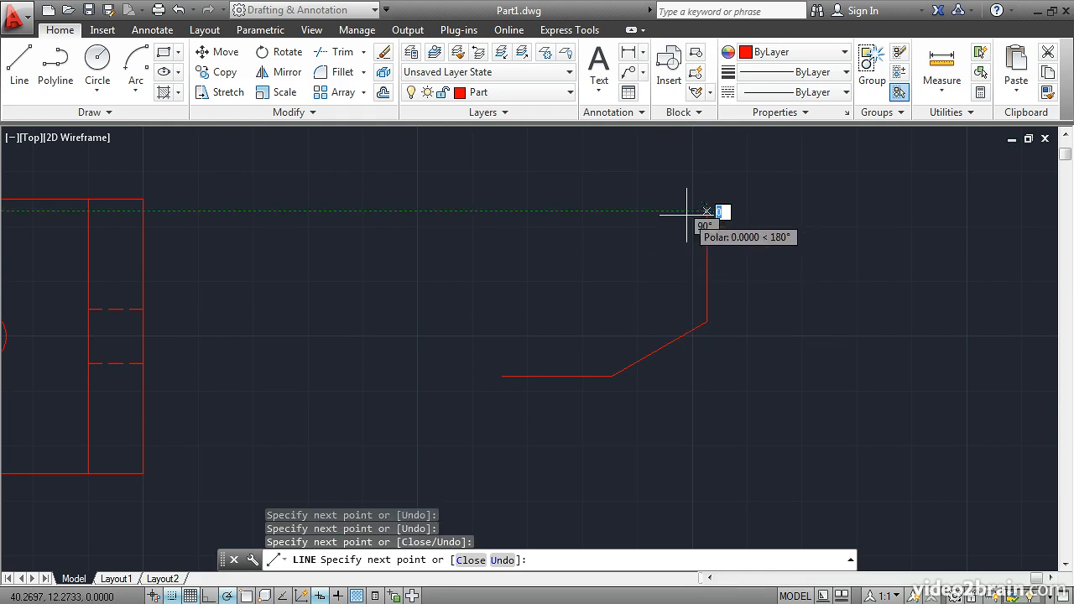
{"action": "left_click", "coordinate": [608, 213]}
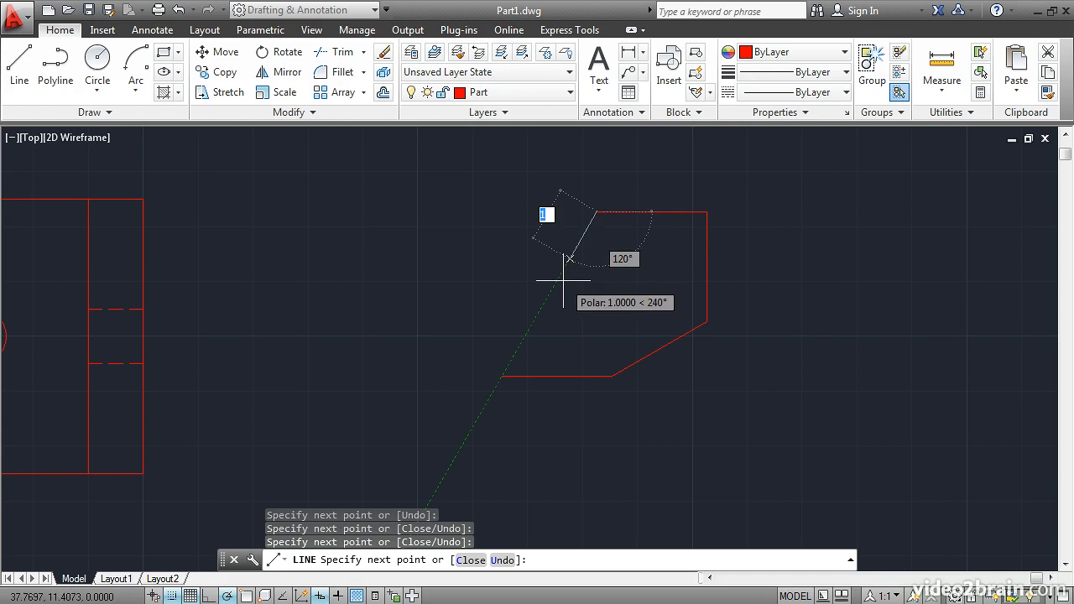
{"action": "key", "text": "Return"}
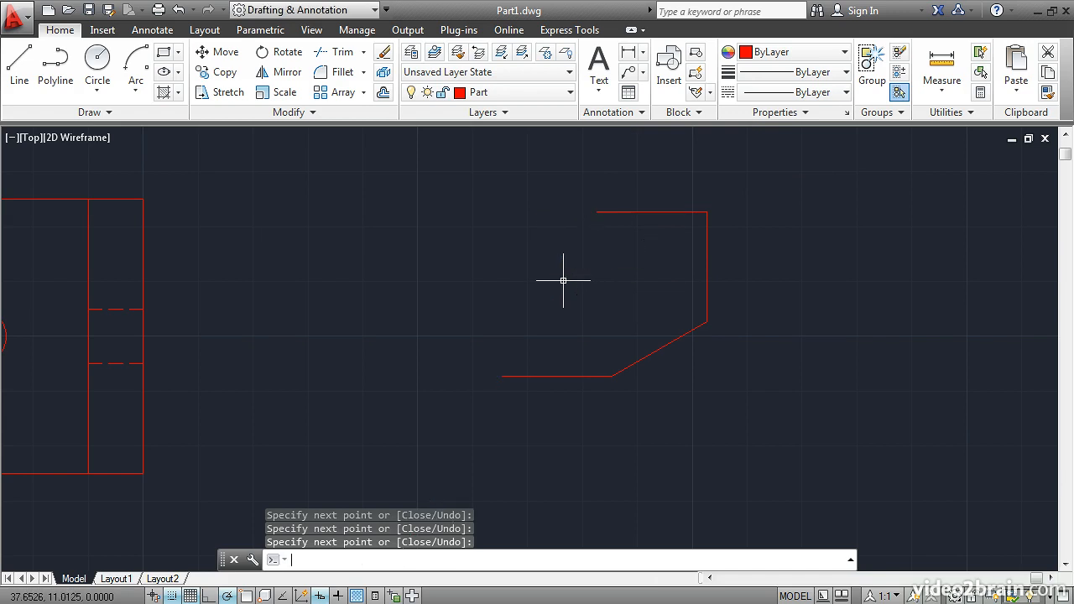
Change the snap type to isometric grid snap in the drafting settings, with empty space beside the line shape in view
{"action": "scroll", "coordinate": [637, 264], "scroll_direction": "down", "scroll_amount": 2}
{"action": "mouse_move", "coordinate": [647, 257]}
{"action": "middle_mouse_down"}
{"action": "mouse_move", "coordinate": [549, 293]}
{"action": "mouse_move", "coordinate": [129, 328]}
{"action": "middle_mouse_up"}
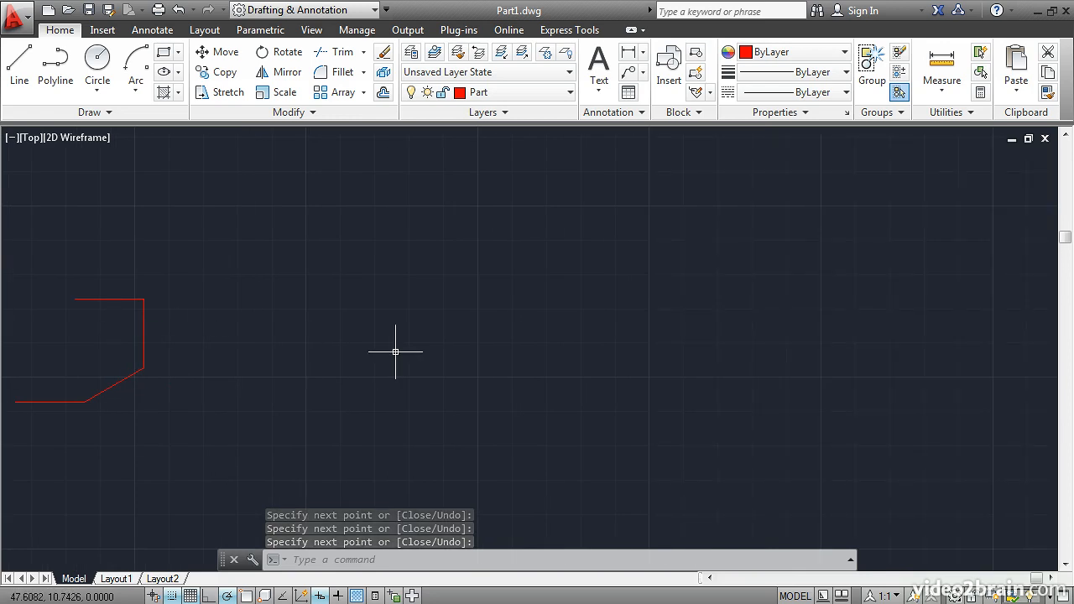
{"action": "right_click", "coordinate": [172, 595]}
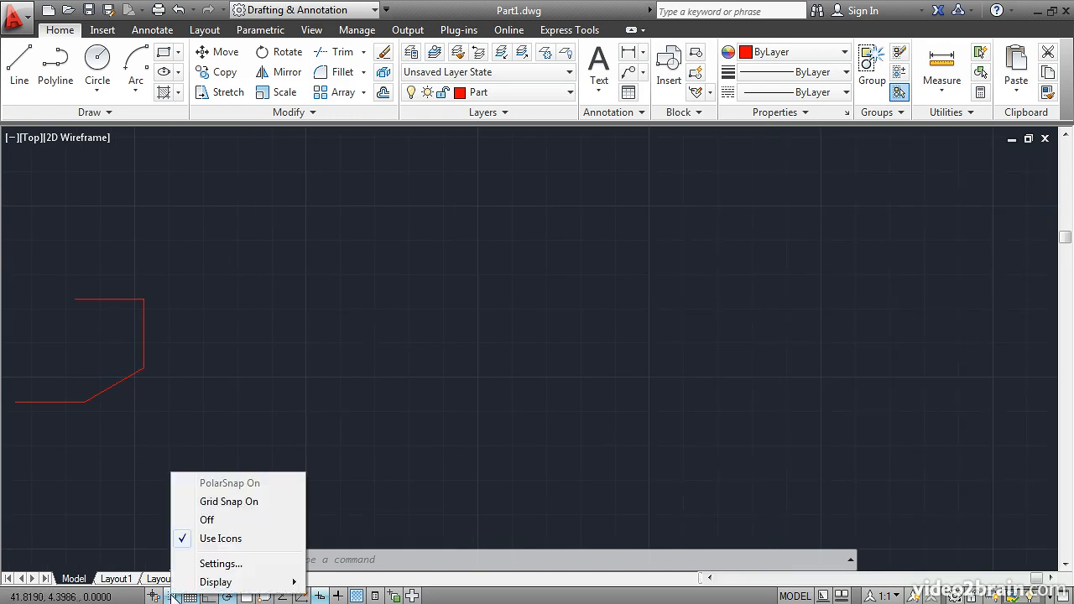
{"action": "left_click", "coordinate": [220, 564]}
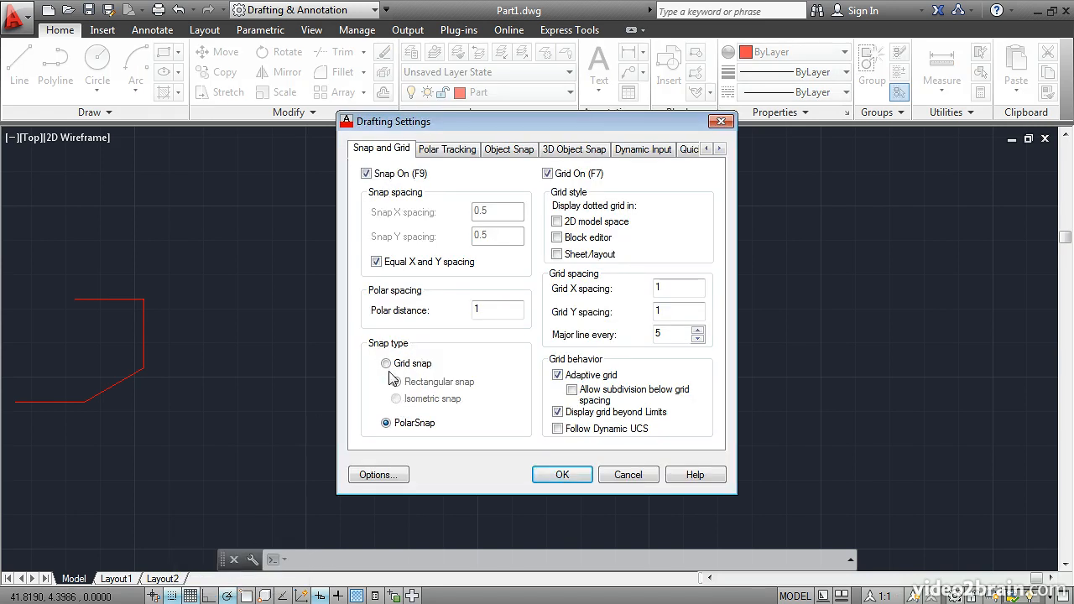
{"action": "left_click", "coordinate": [385, 364]}
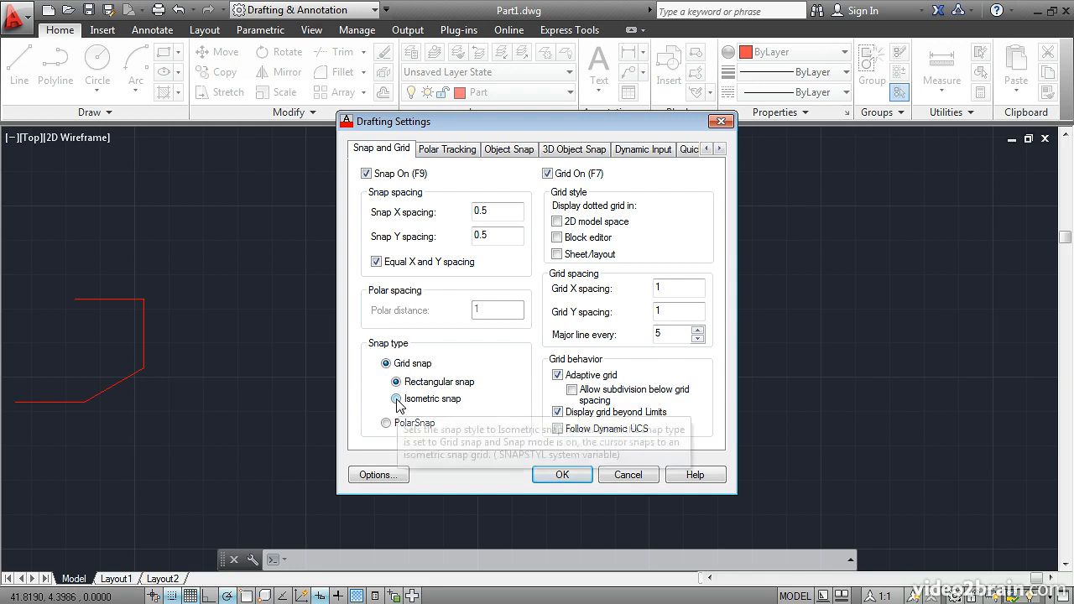
{"action": "left_click", "coordinate": [397, 400]}
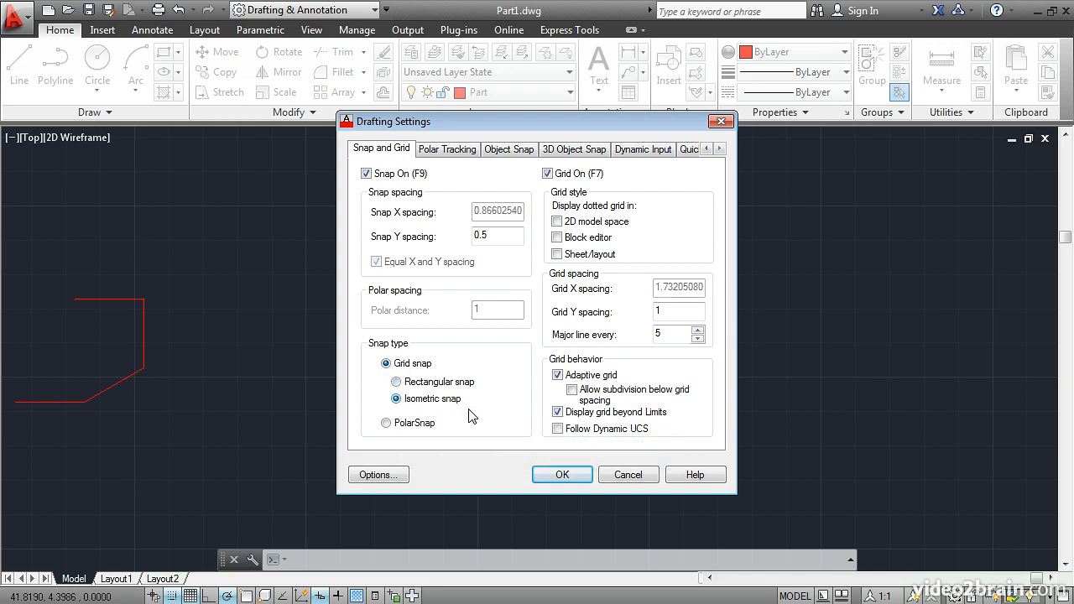
{"action": "left_click", "coordinate": [560, 475]}
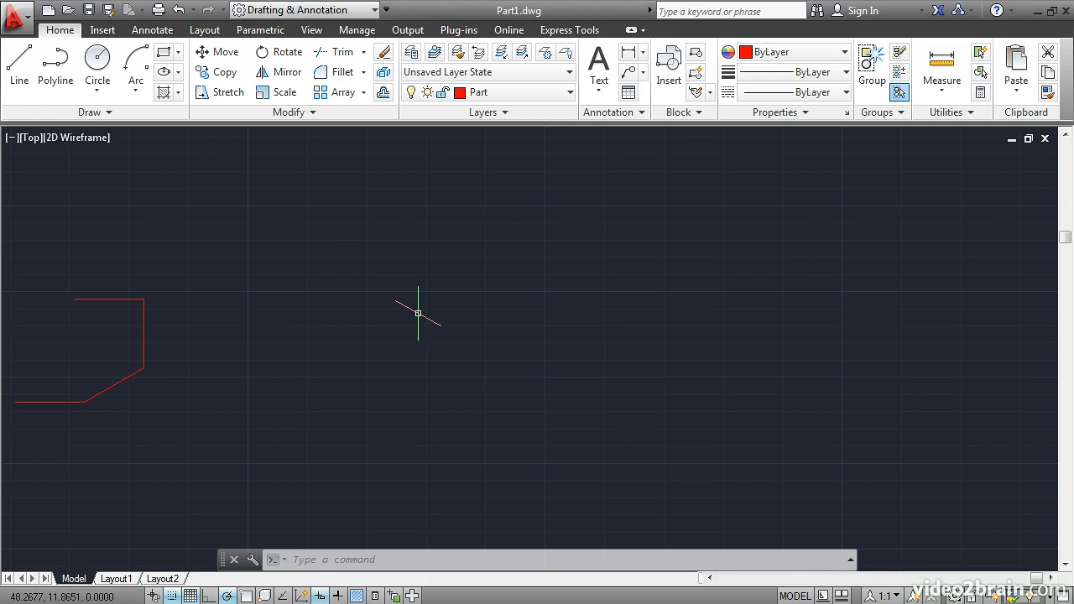
Cycle through the isoplanes to the top isoplane and turn on Ortho mode
{"action": "key", "text": "F5"}
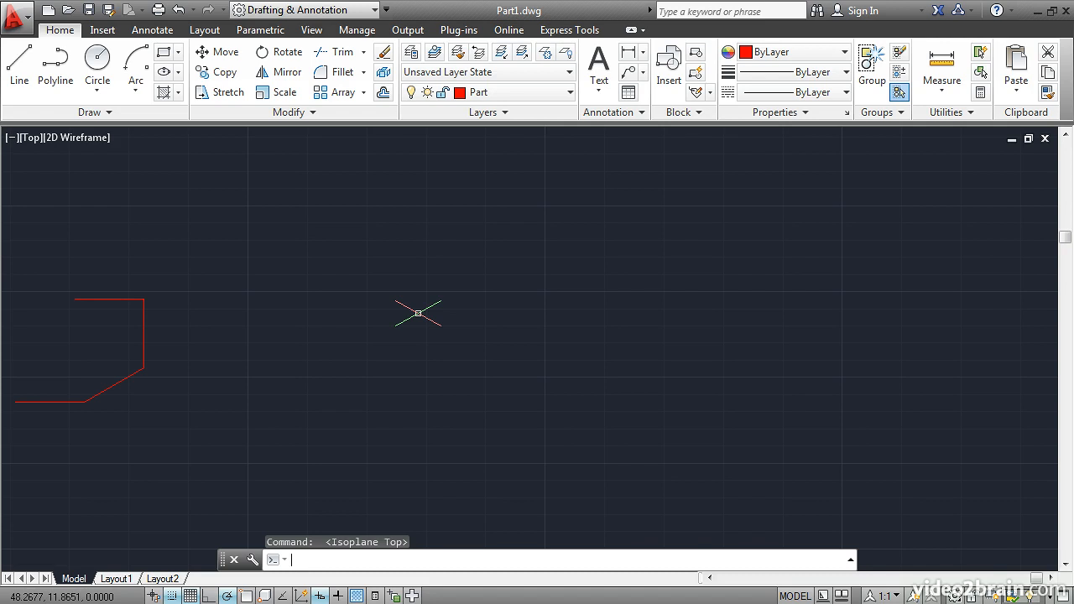
{"action": "key", "text": "F5"}
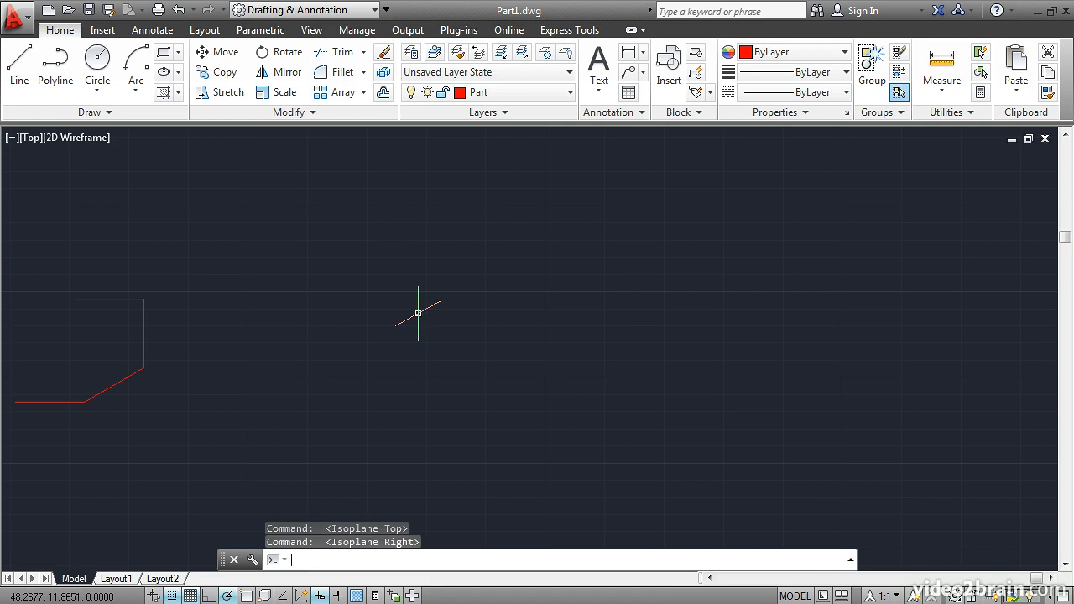
{"action": "key", "text": "F5"}
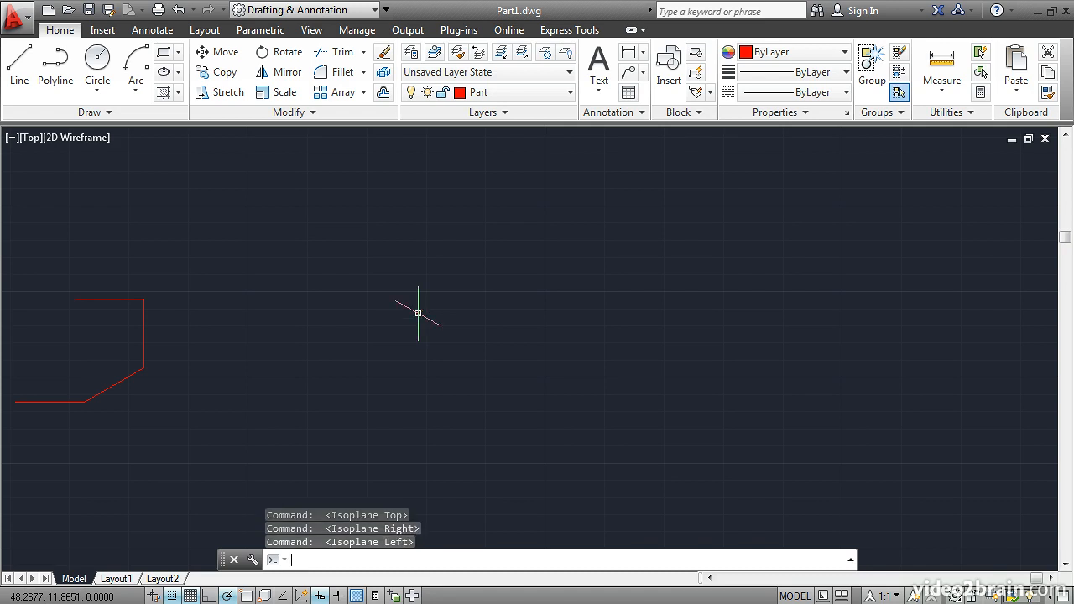
{"action": "key", "text": "F5"}
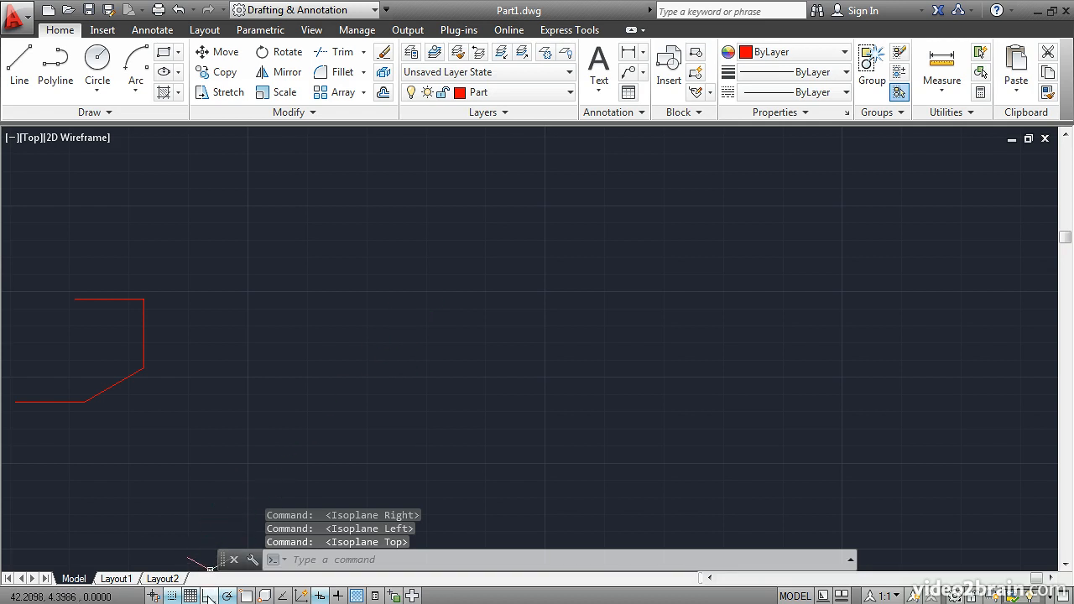
{"action": "left_click", "coordinate": [210, 596]}
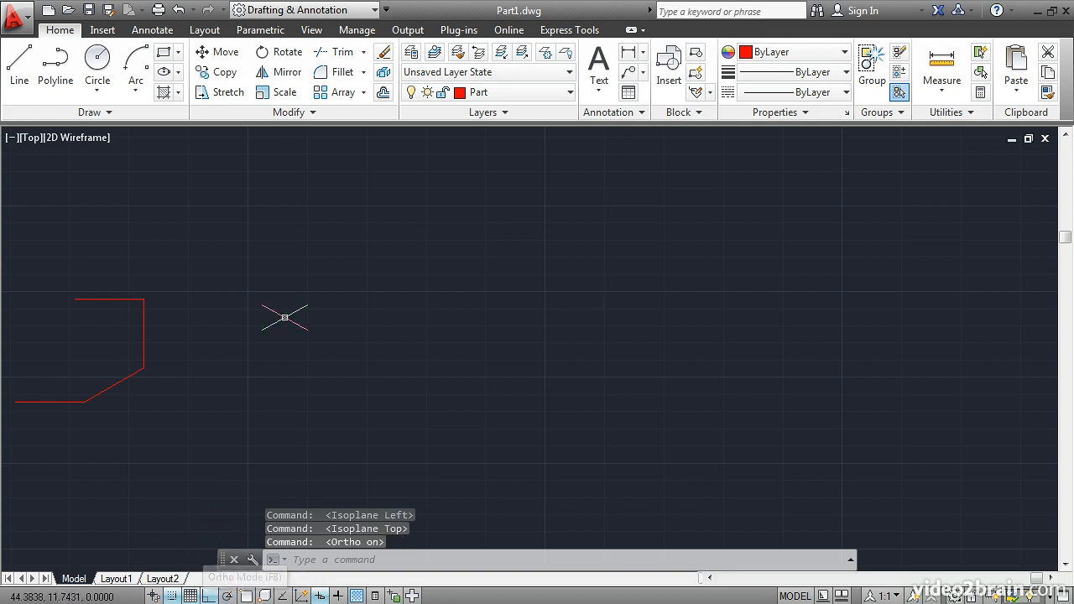
Draw the top face of an isometric cube in empty space as a closed rhombus of 5-unit lines
{"action": "left_click", "coordinate": [22, 72]}
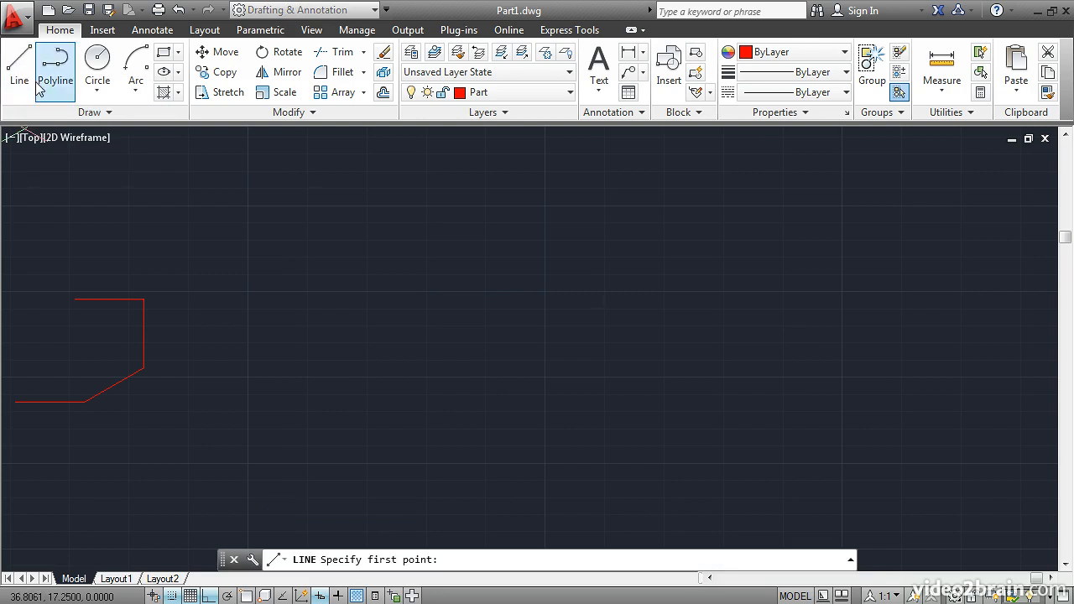
{"action": "left_click", "coordinate": [411, 249]}
{"action": "type", "text": "3"}
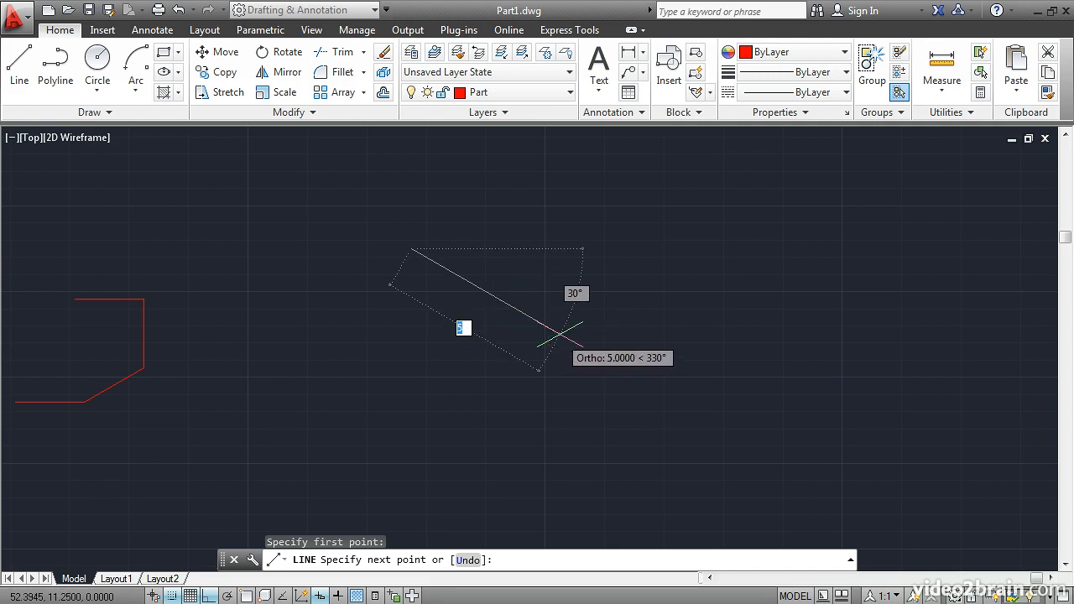
{"action": "left_click", "coordinate": [556, 335]}
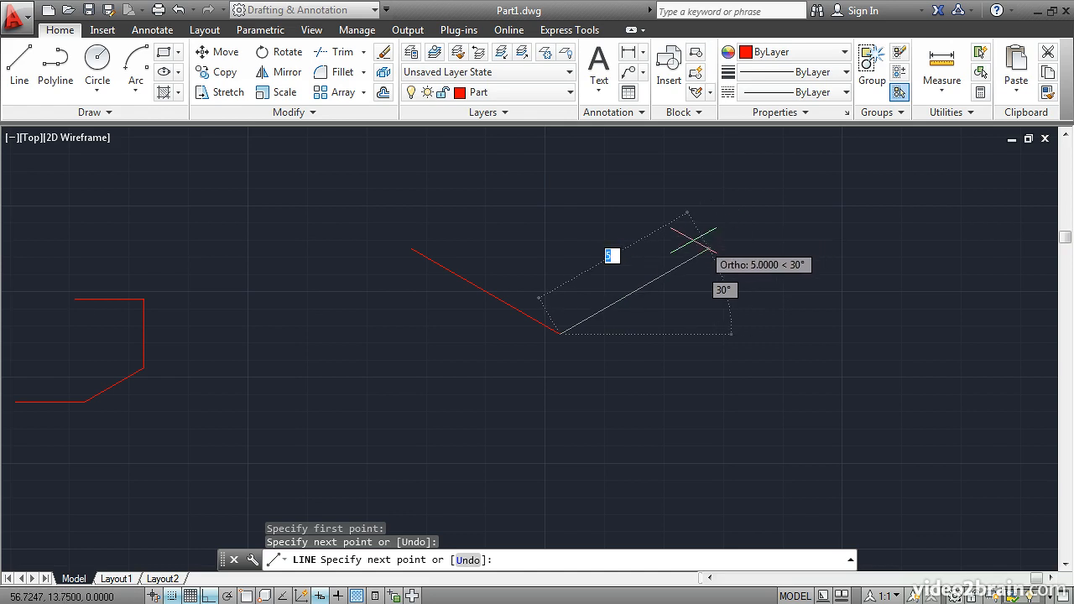
{"action": "left_click", "coordinate": [709, 248]}
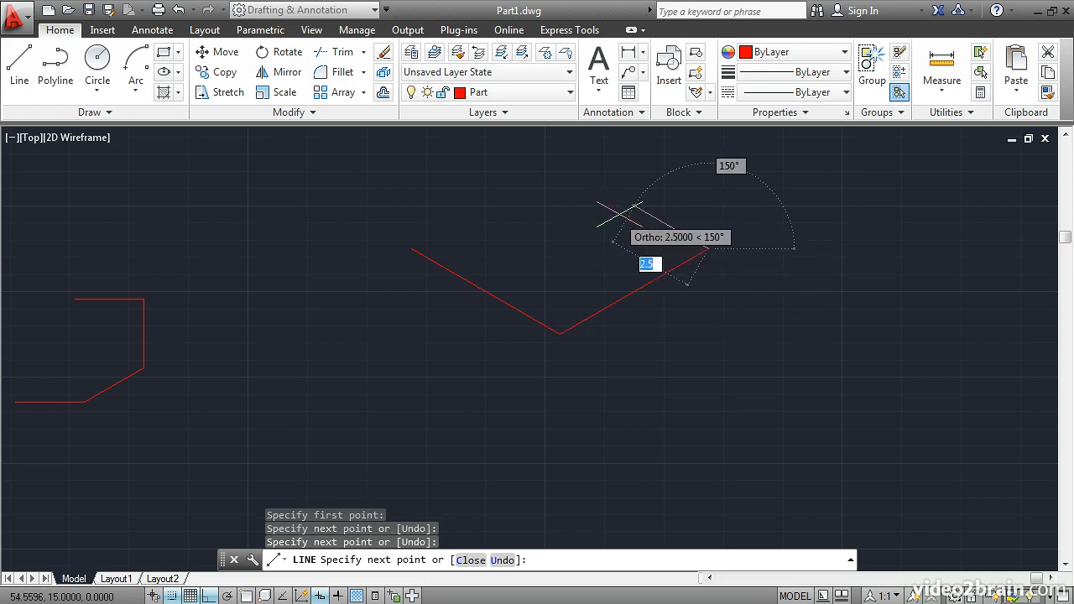
{"action": "left_click", "coordinate": [560, 163]}
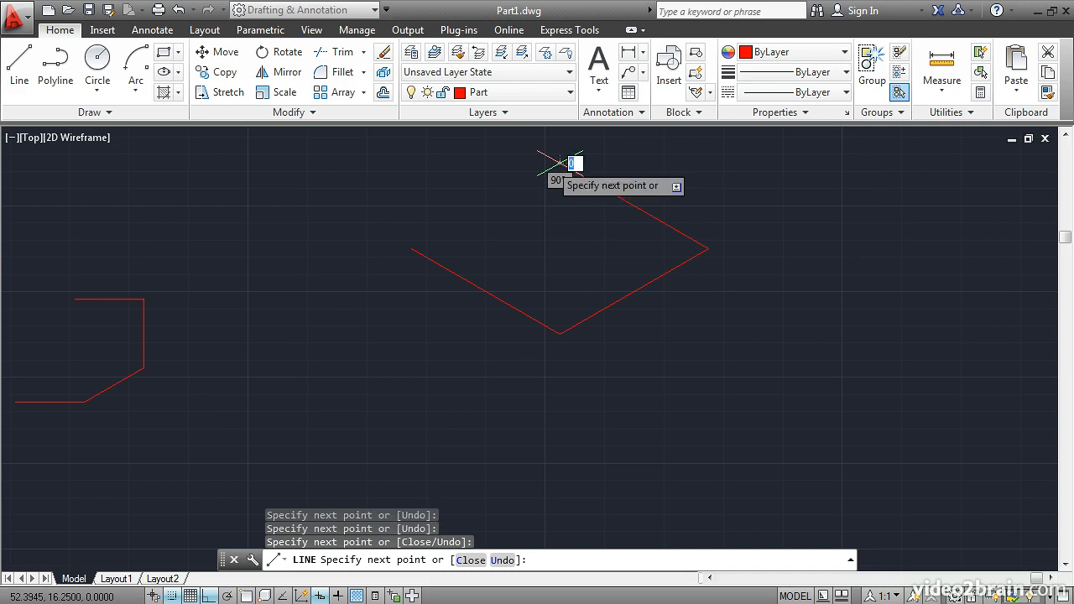
{"action": "left_click", "coordinate": [411, 248]}
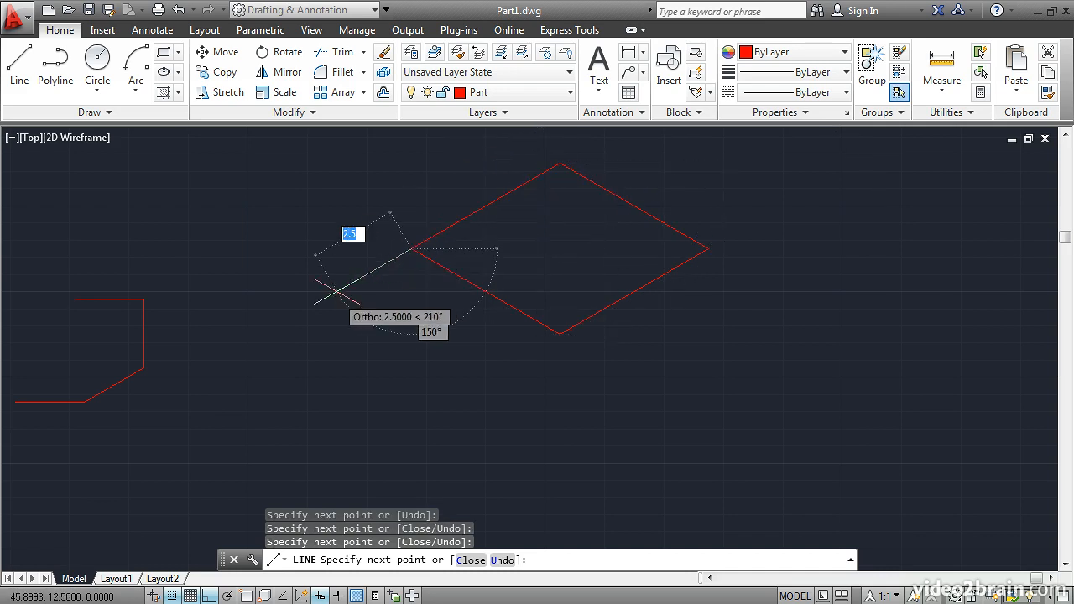
{"action": "key", "text": "Return"}
Switch to the right isoplane and draw the cube's right face with 5-unit lines from the rhombus's lowest corner to its right corner
{"action": "key", "text": "Return"}
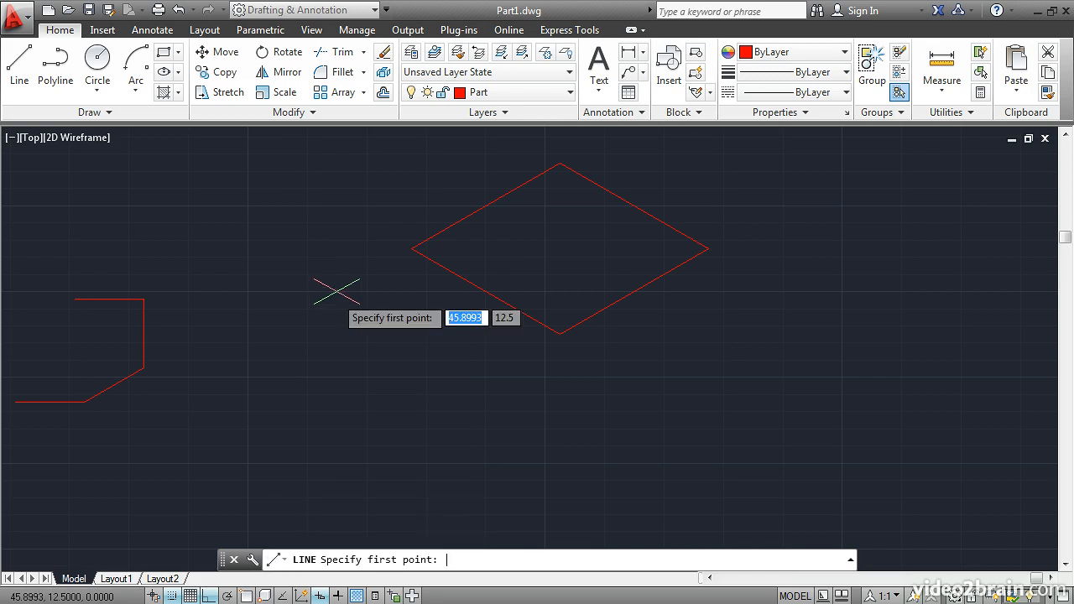
{"action": "key", "text": "F5"}
{"action": "left_click", "coordinate": [560, 333]}
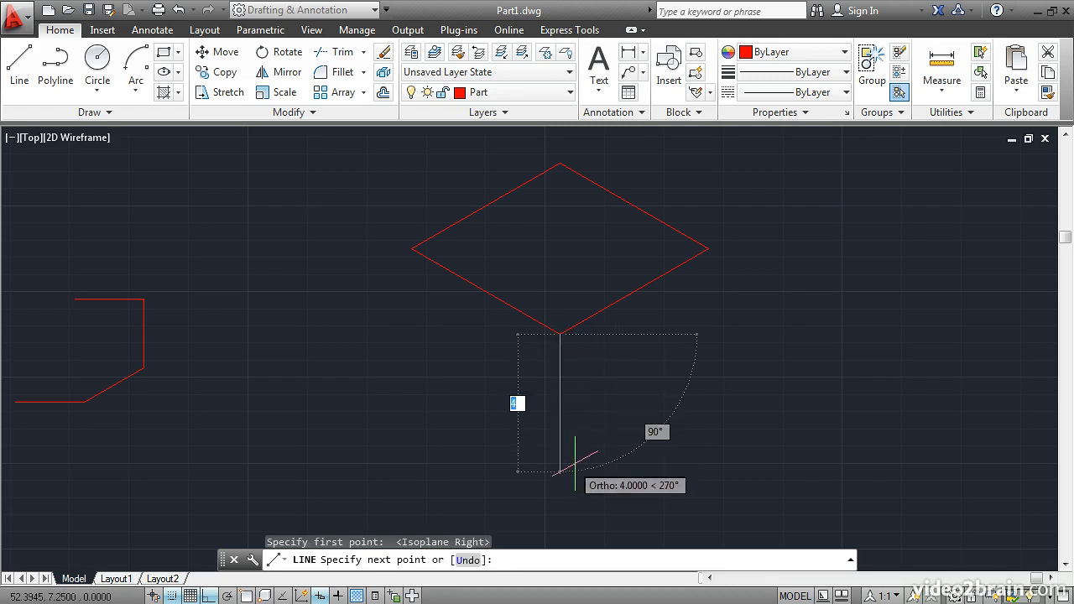
{"action": "left_click", "coordinate": [589, 490]}
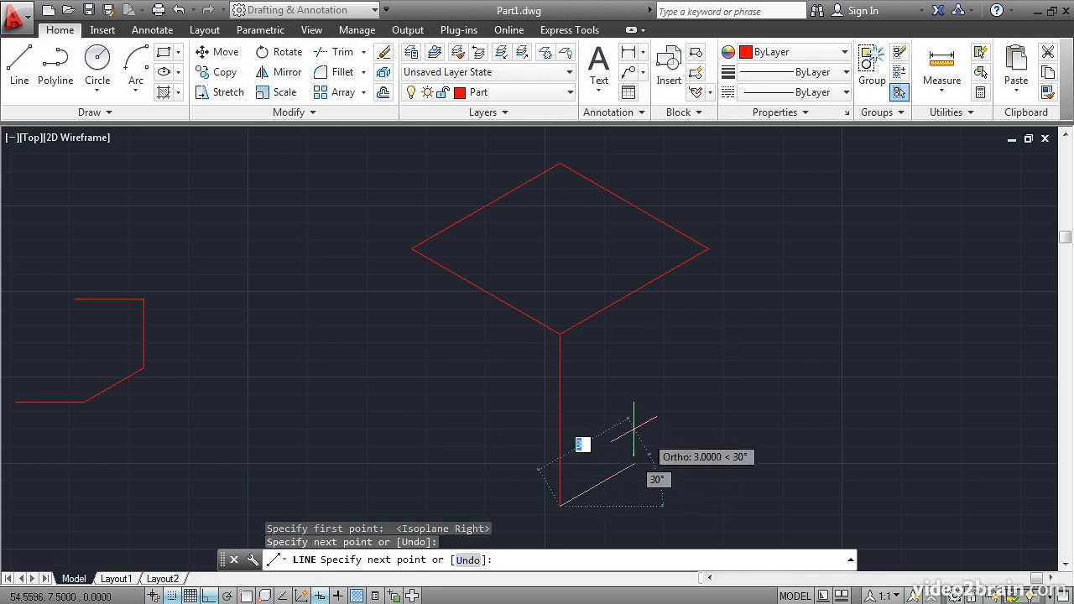
{"action": "left_click", "coordinate": [709, 405]}
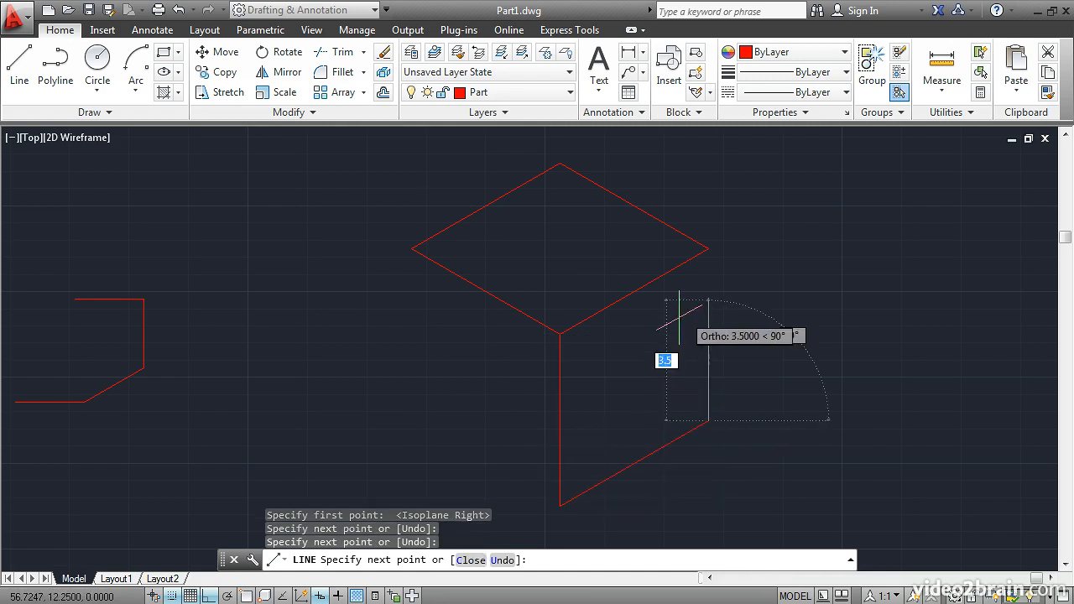
{"action": "left_click", "coordinate": [707, 243]}
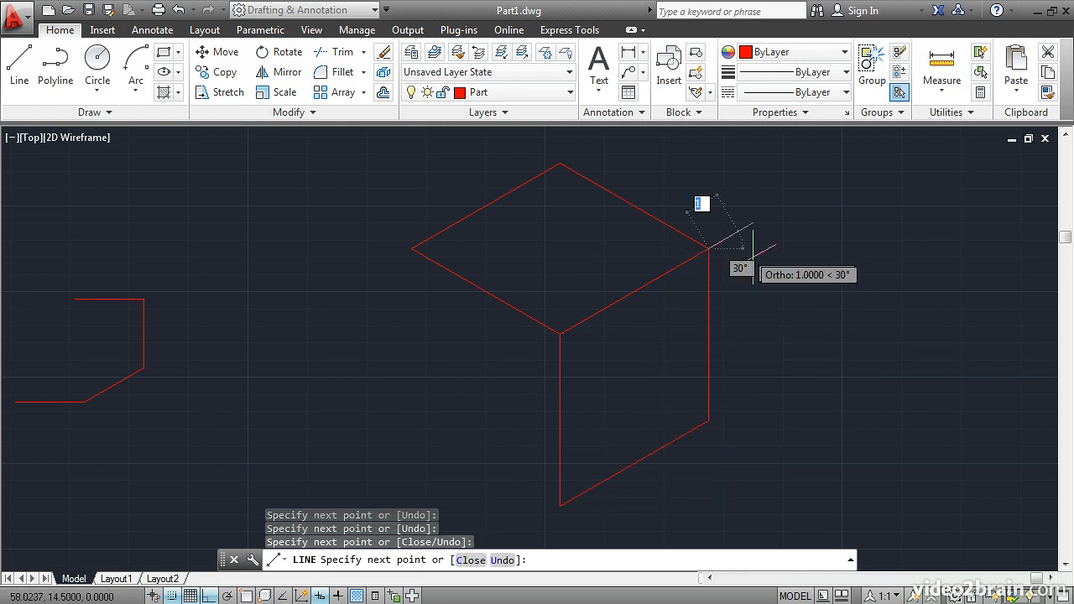
{"action": "key", "text": "Return"}
Switch to the left isoplane and complete the cube's left face with 5-unit lines from the lowest corner to the top face's left corner
{"action": "key", "text": "Return"}
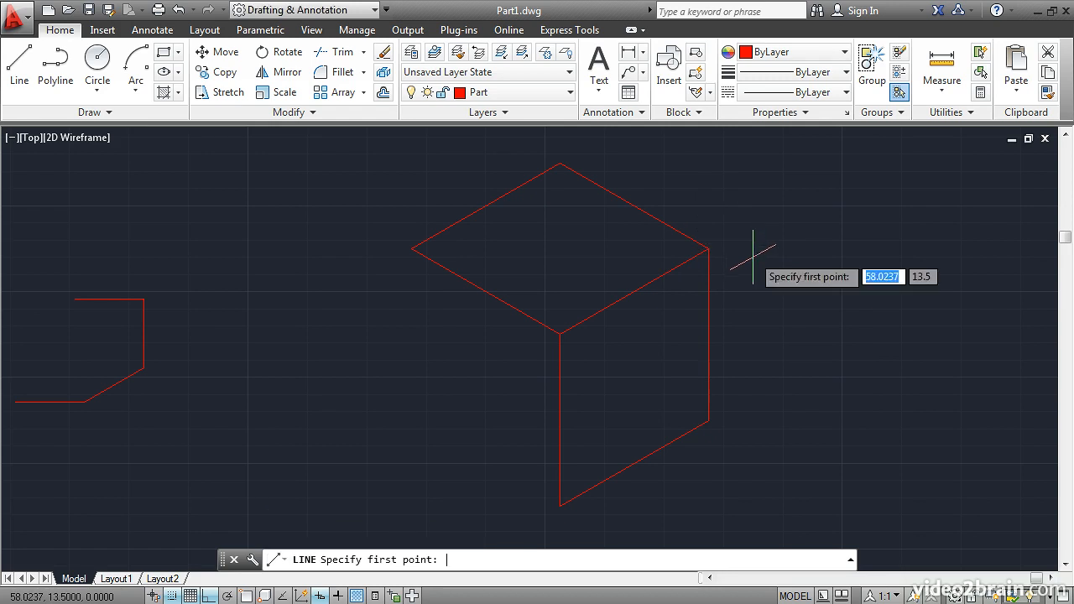
{"action": "key", "text": "F5"}
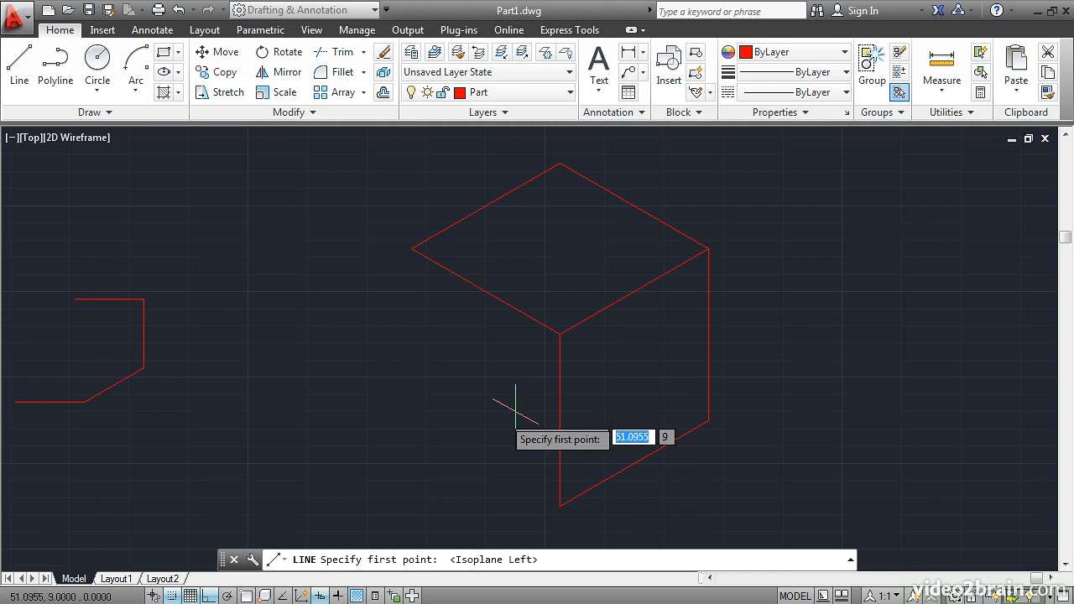
{"action": "left_click", "coordinate": [560, 505]}
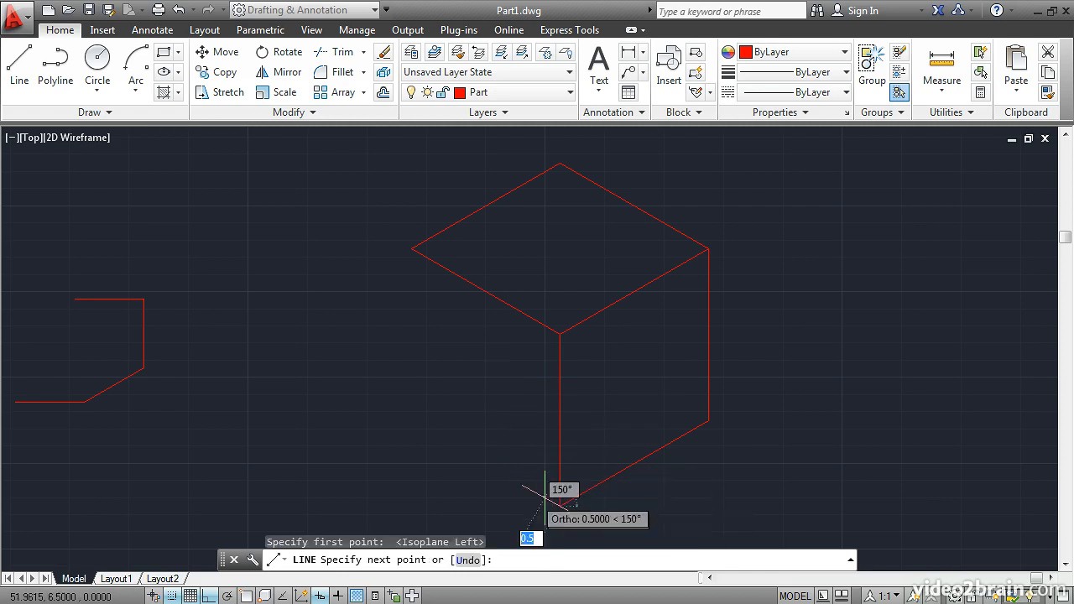
{"action": "left_click", "coordinate": [411, 421]}
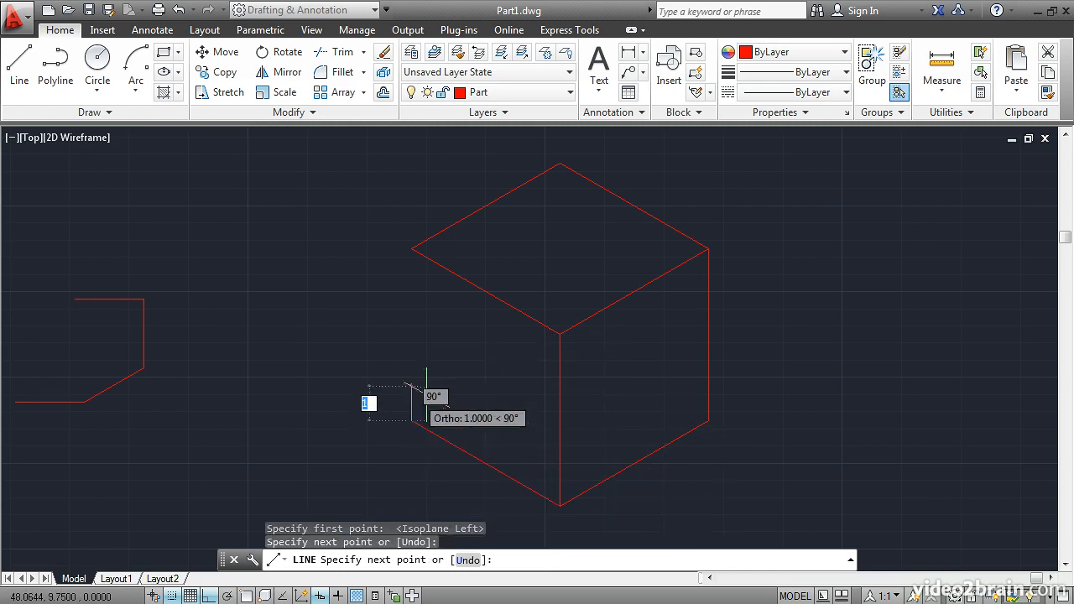
{"action": "left_click", "coordinate": [411, 249]}
{"action": "key", "text": "Return"}
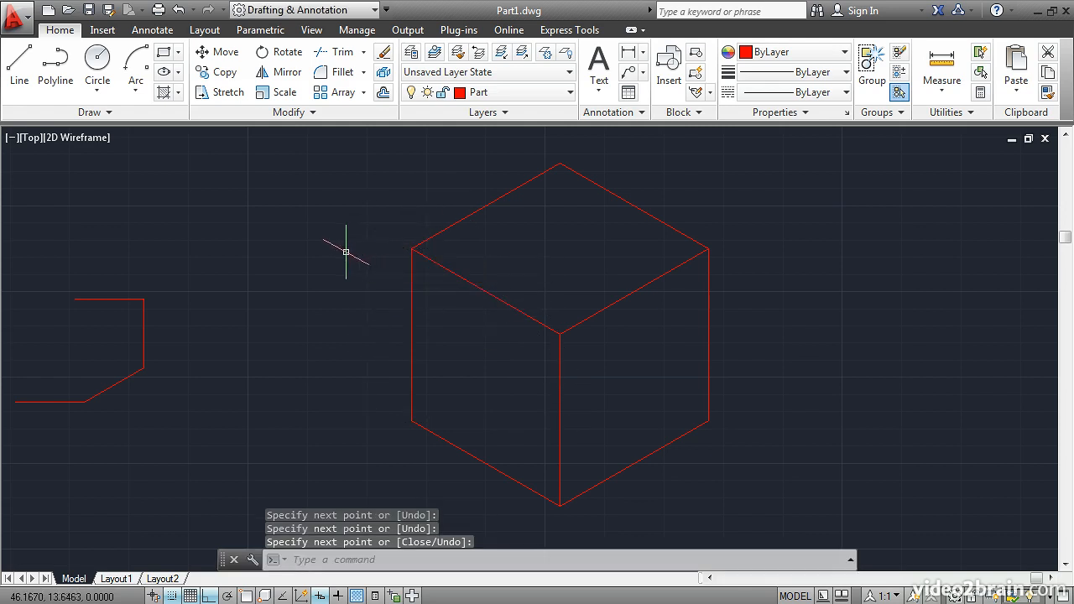